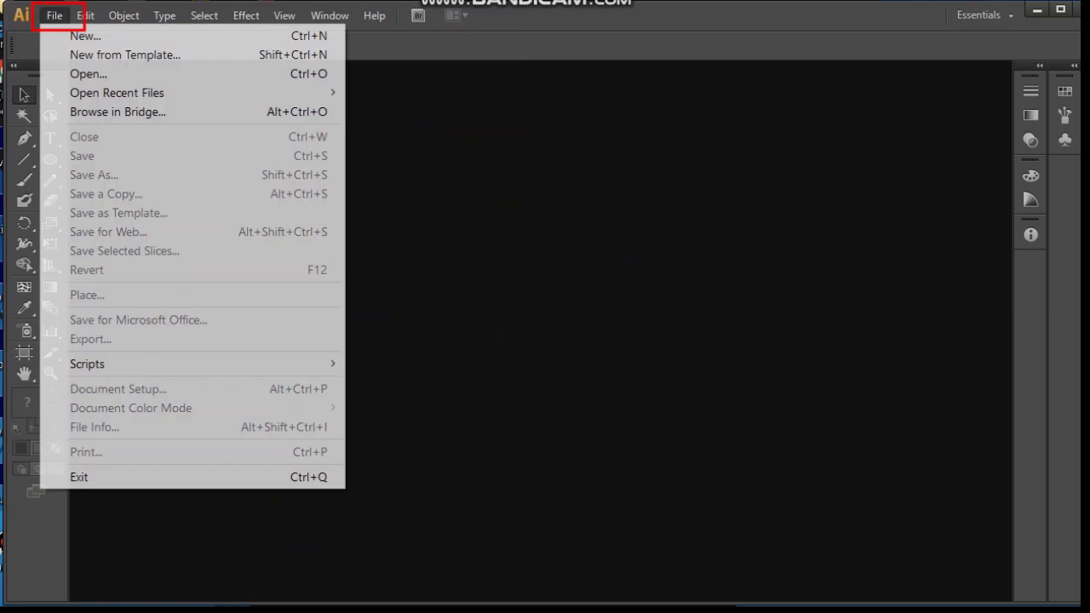
Create a new 4.5 by 3.5 inch RGB document and draw a square near the middle of the artboard
left_click(85, 36)
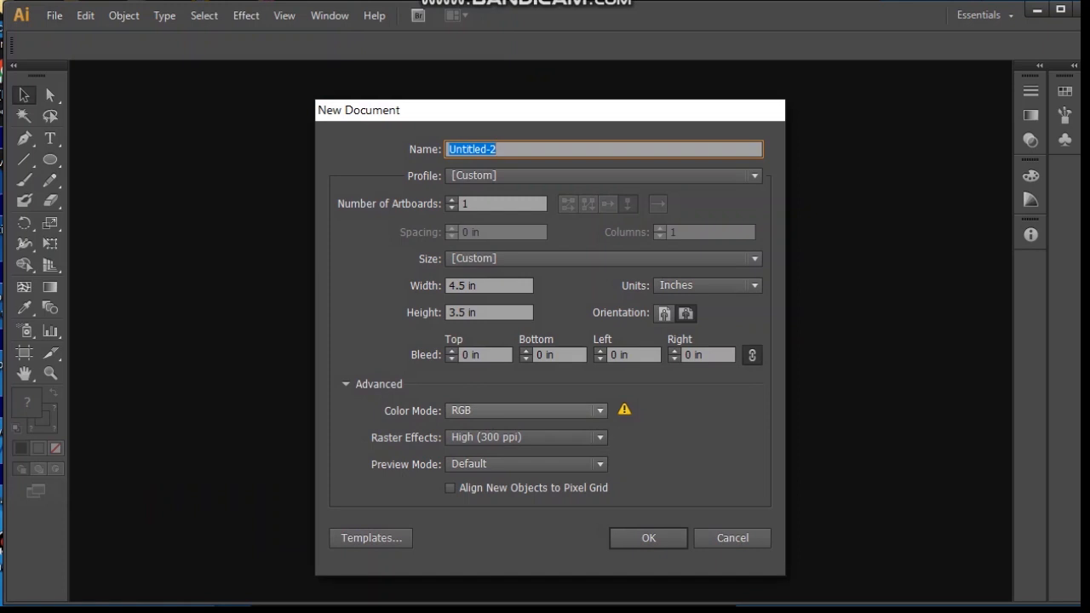
key("Return")
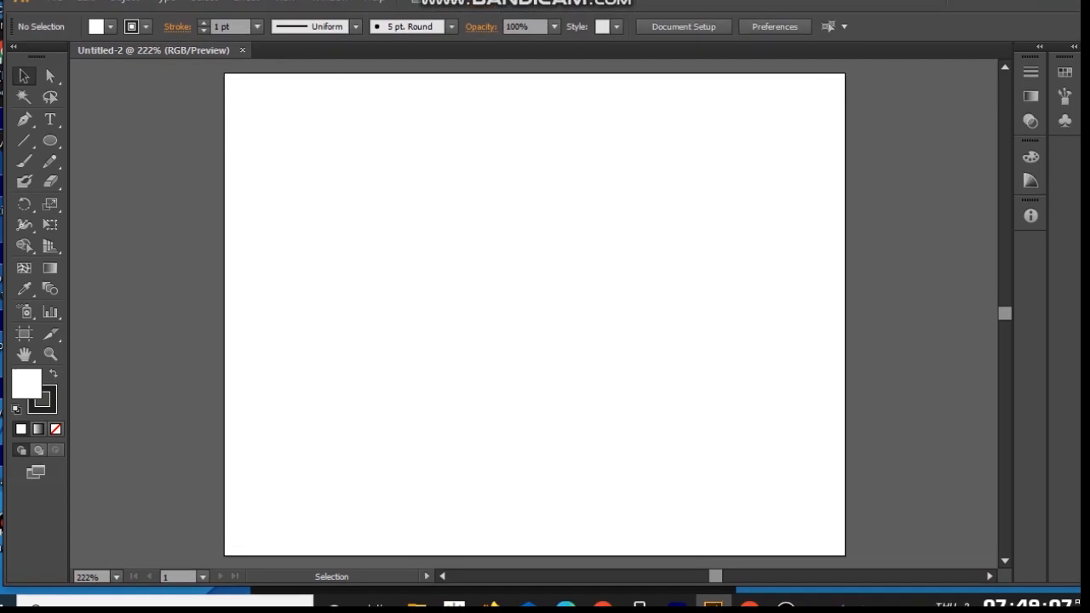
left_click(49, 141)
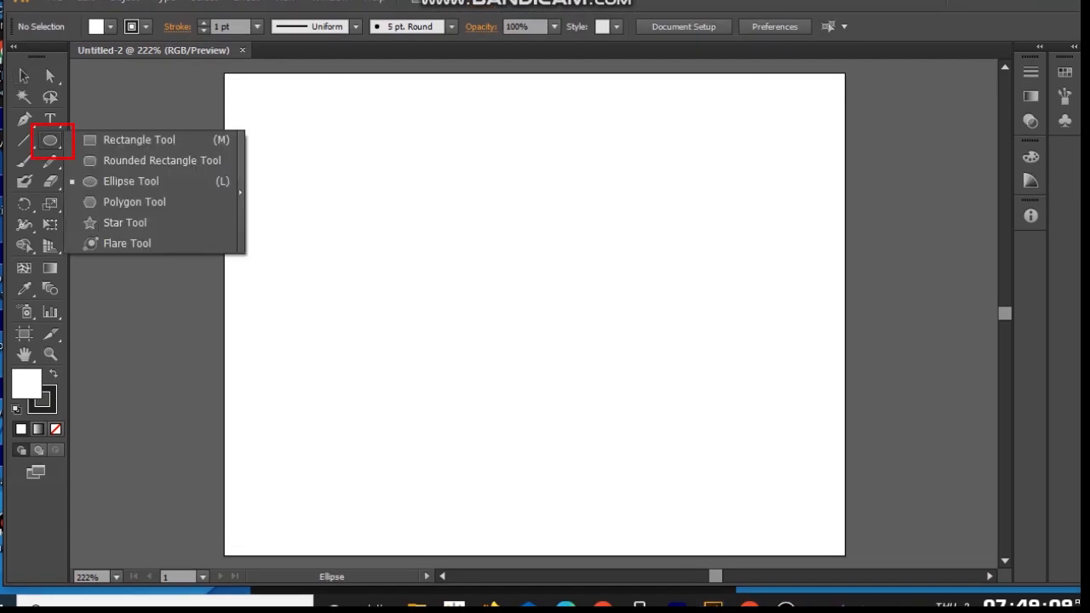
left_click(139, 143)
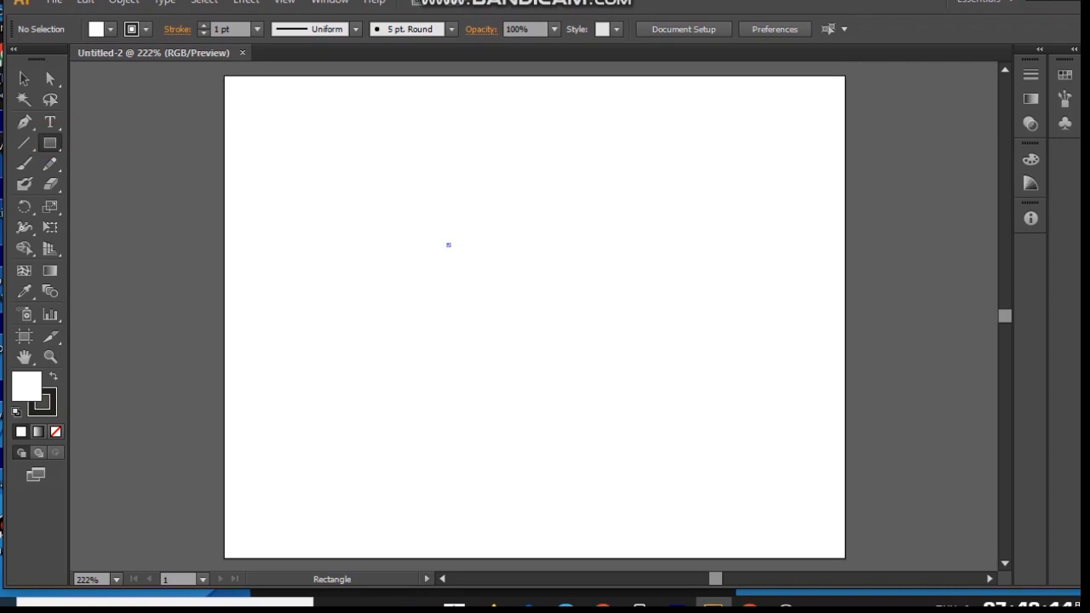
left_click_drag(448, 245, 550, 346)
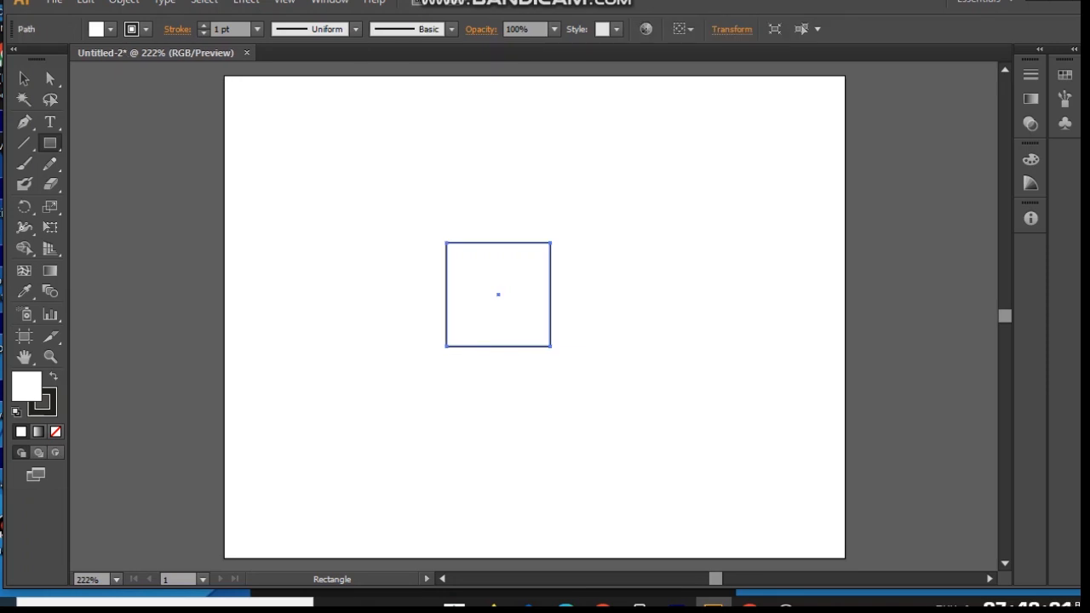
Draw a circle slightly larger than the square over its lower-right corner and nudge it left until its centre lines up with the square's right edge
left_click_drag(50, 143, 115, 182)
mouse_move(528, 269)
left_mouse_down()
mouse_move(584, 327)
mouse_move(616, 177)
mouse_move(627, 369)
mouse_move(646, 387)
left_mouse_up()
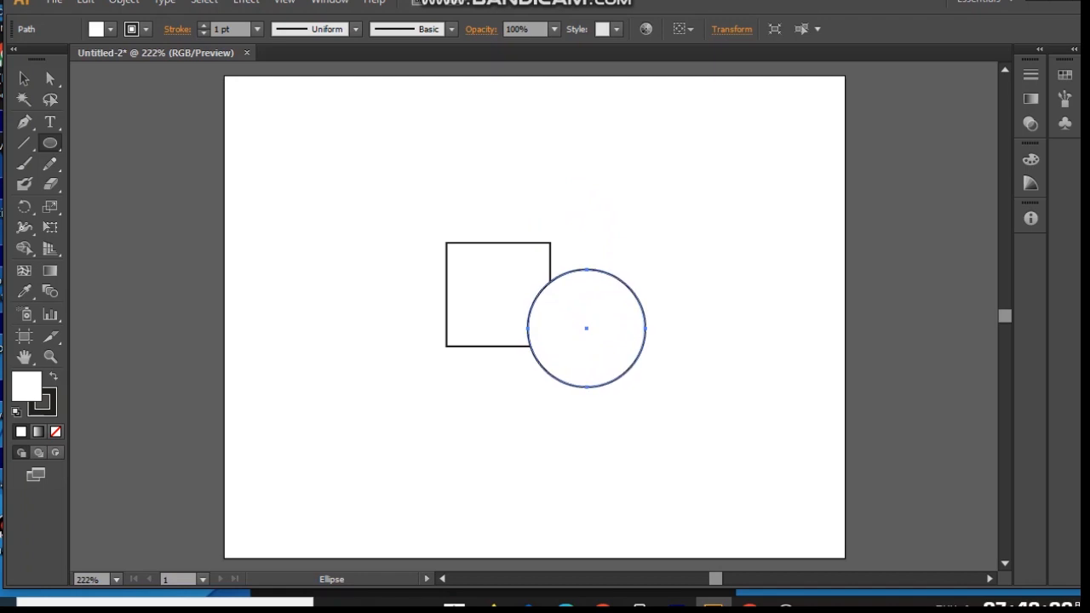
key("Left")
key("Left")
key("Left")
key("Left")
key("Left")
key("Left")
key("Left")
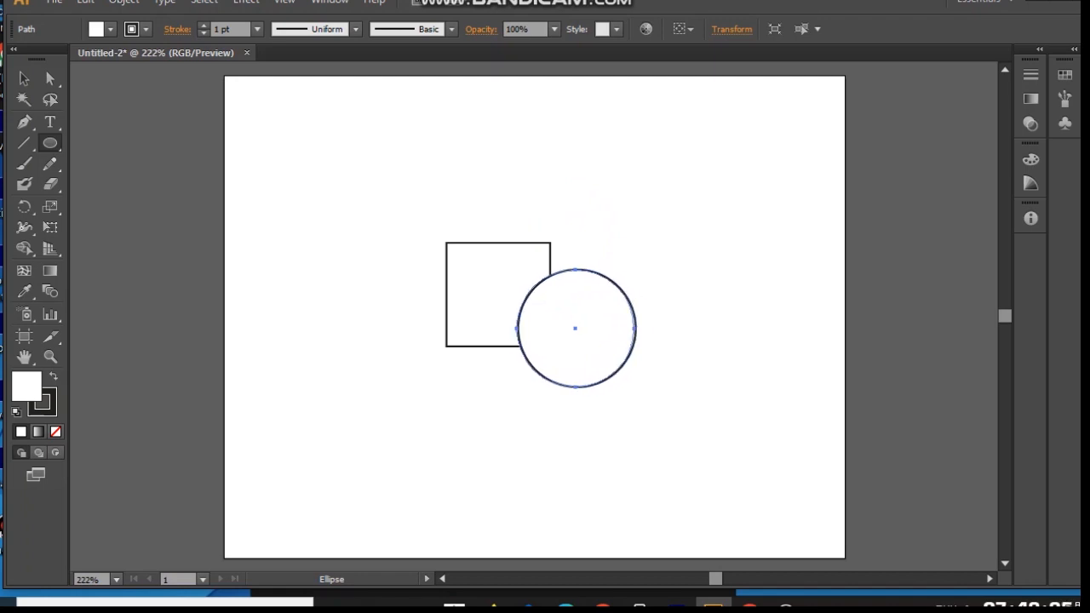
key("Left")
key("Left")
key("Left")
key("Left")
key("Left")
key("Left")
key("Left")
key("Left")
key("Left")
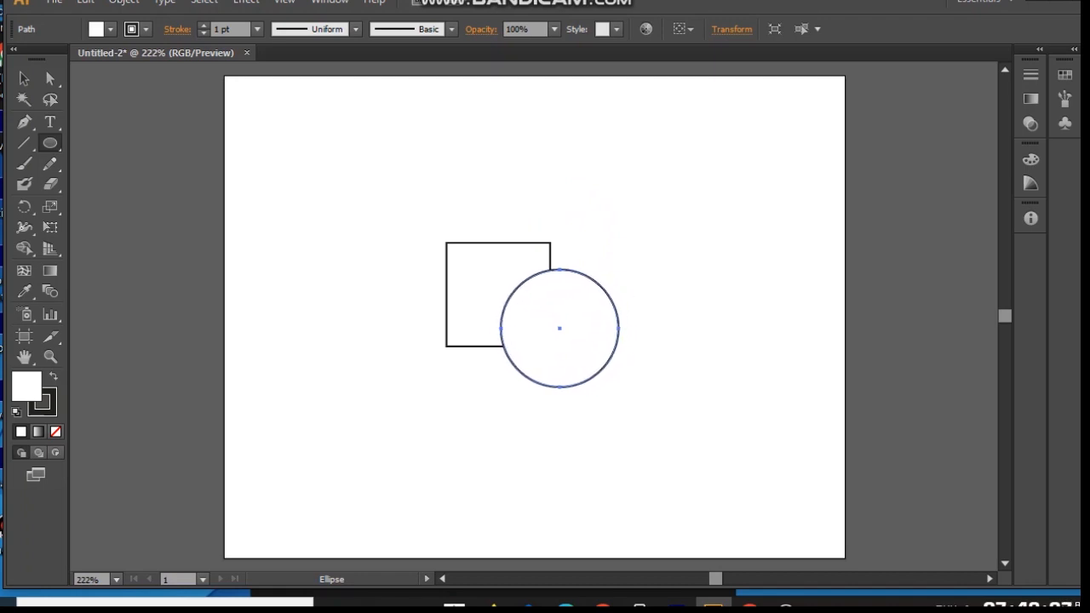
key("Left")
key("Left")
key("Left")
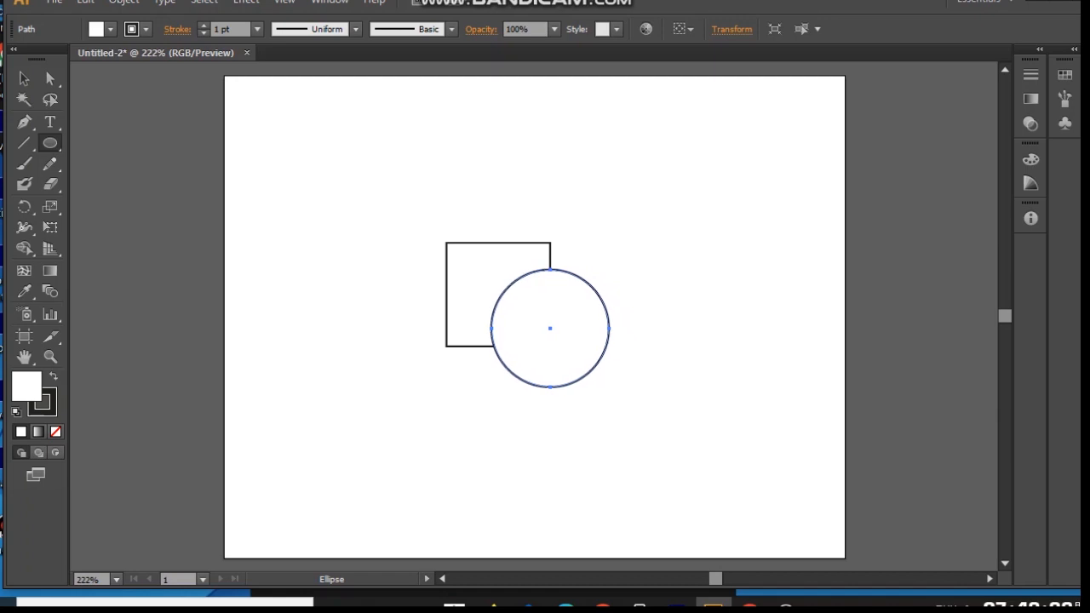
Raise the circle to the square's vertical middle and scale it to match the square's height
key("Up")
key("Up")
key("Up")
key("Up")
key("Up")
key("Up")
key("Up")
key("Up")
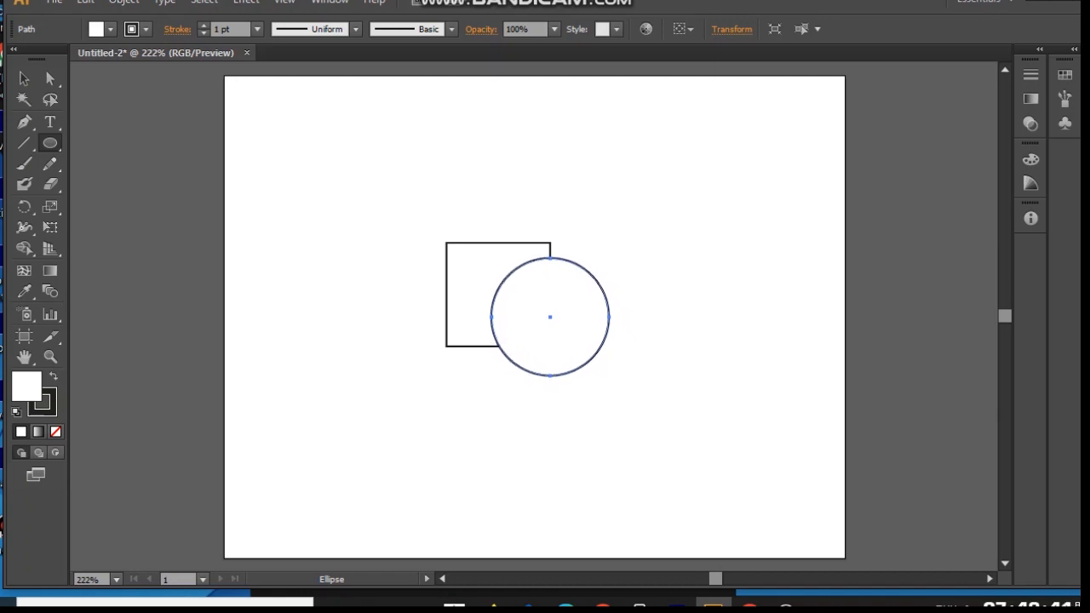
key("Up")
key("Up")
key("Up")
key("Up")
key("Up")
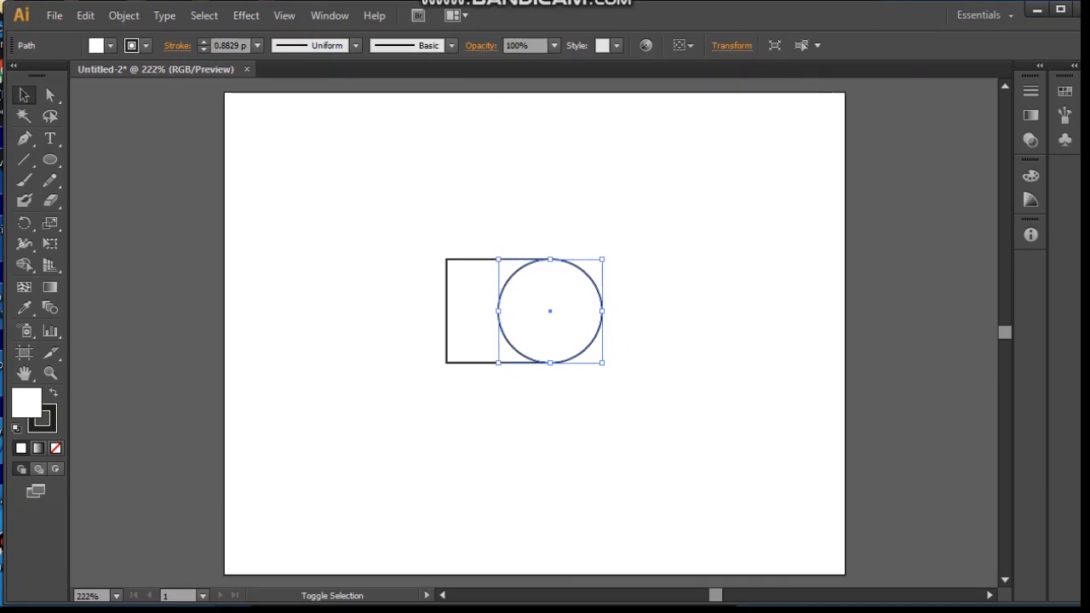
key("ctrl+shift+a")
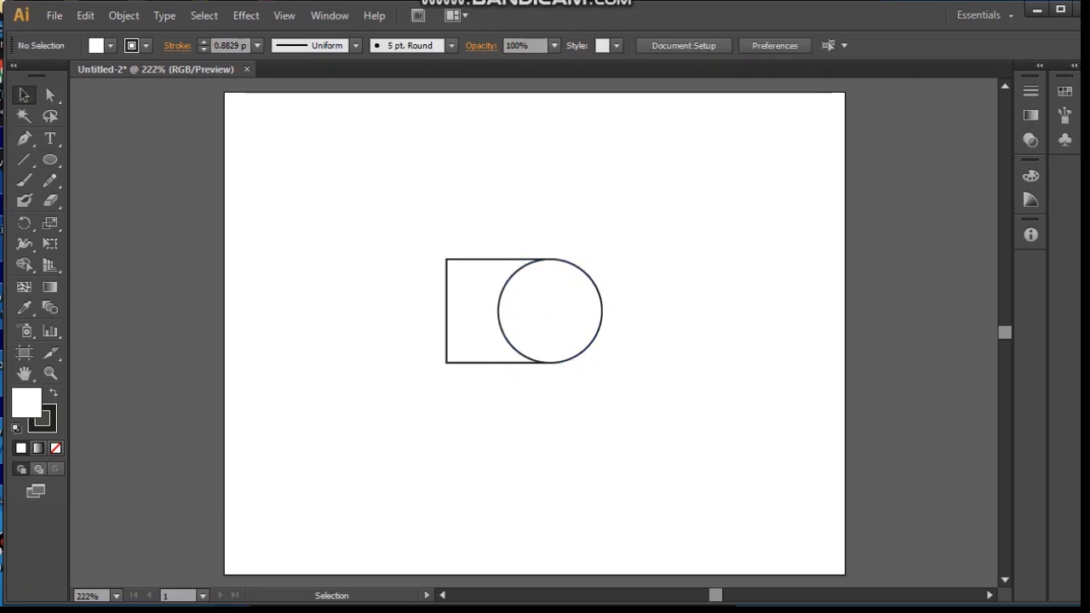
Duplicate the circle and centre the copy on the square's top edge
left_click(550, 310)
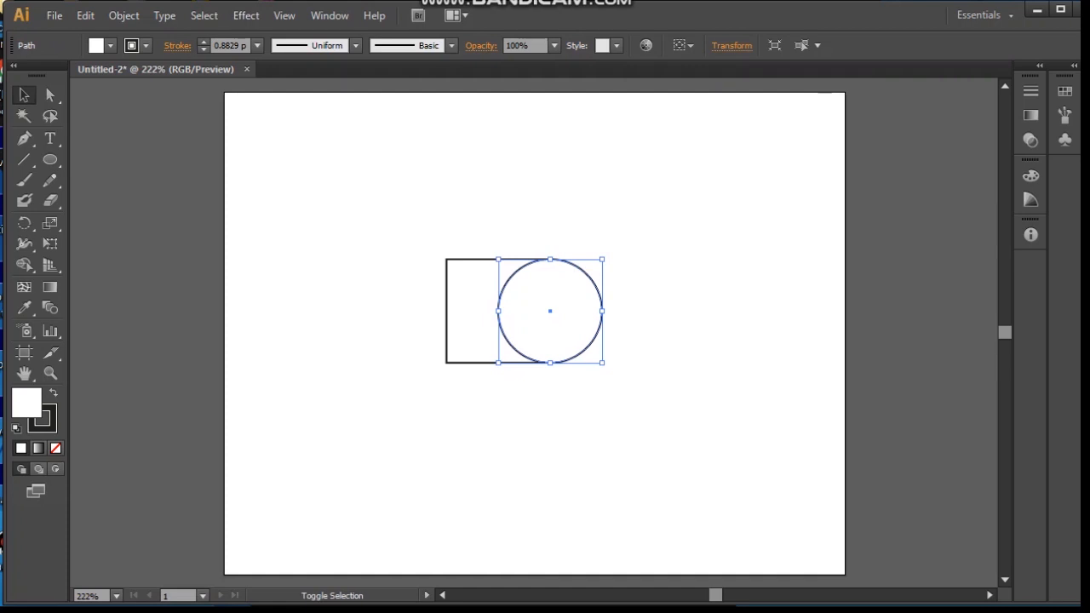
left_click_drag(550, 311, 500, 259)
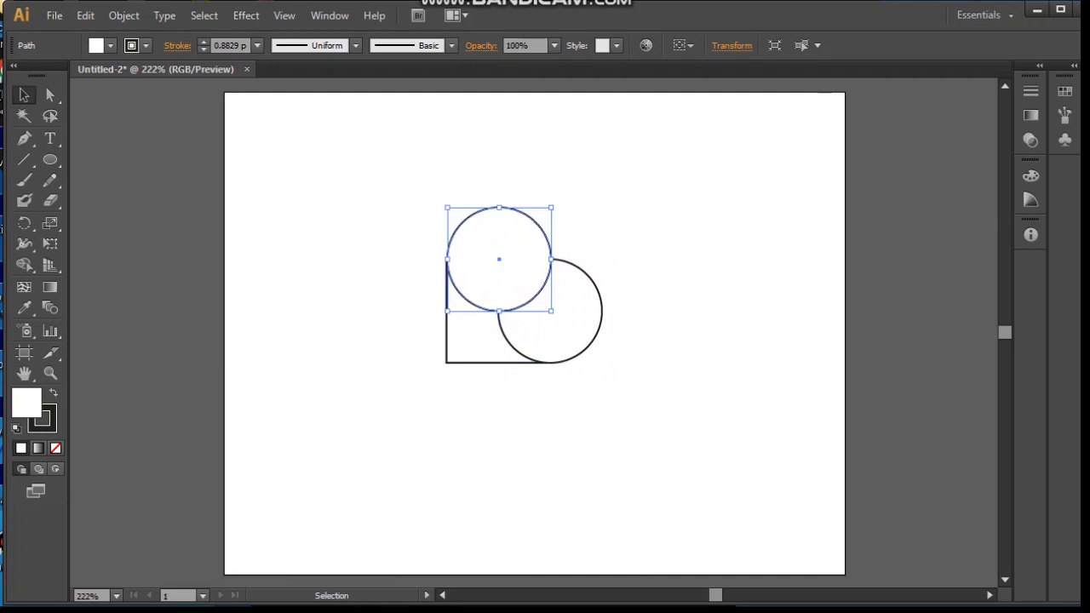
key("ctrl+shift+a")
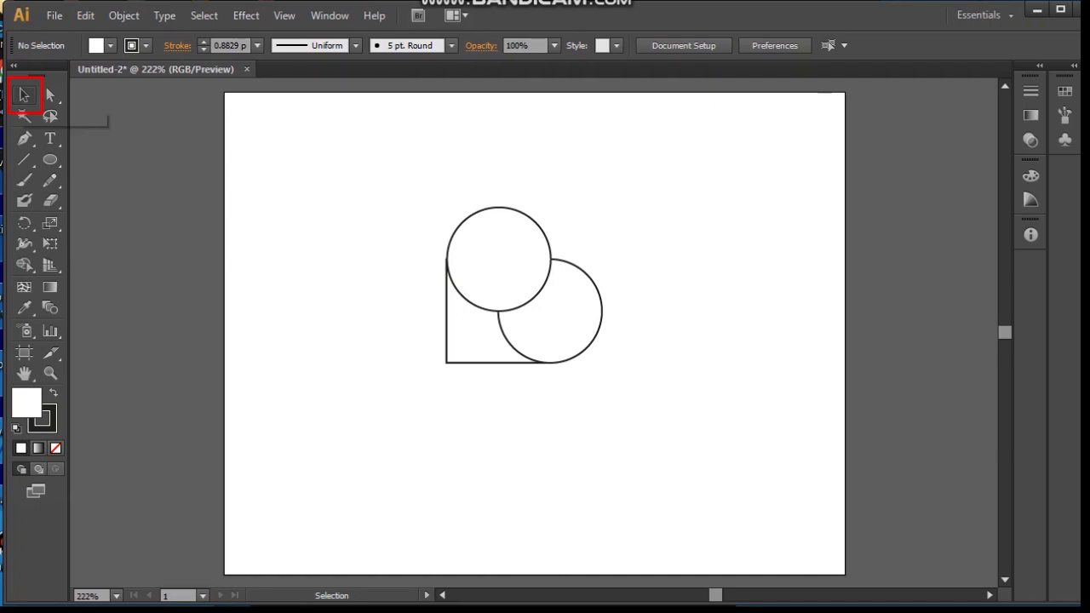
Fill the square and both circles with red F90606
left_click_drag(402, 205, 607, 368)
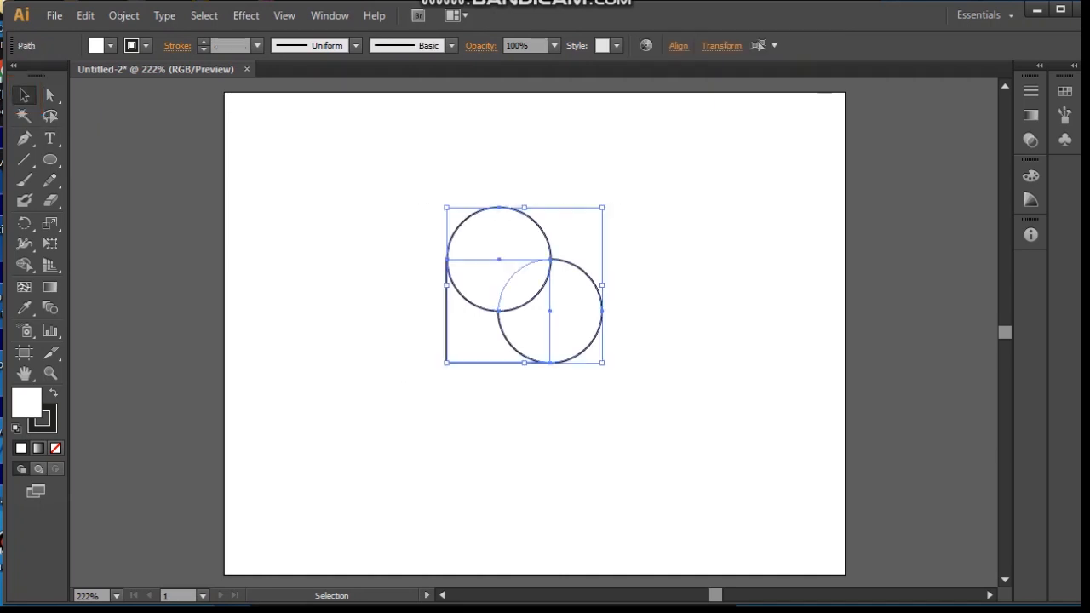
double_click(26, 402)
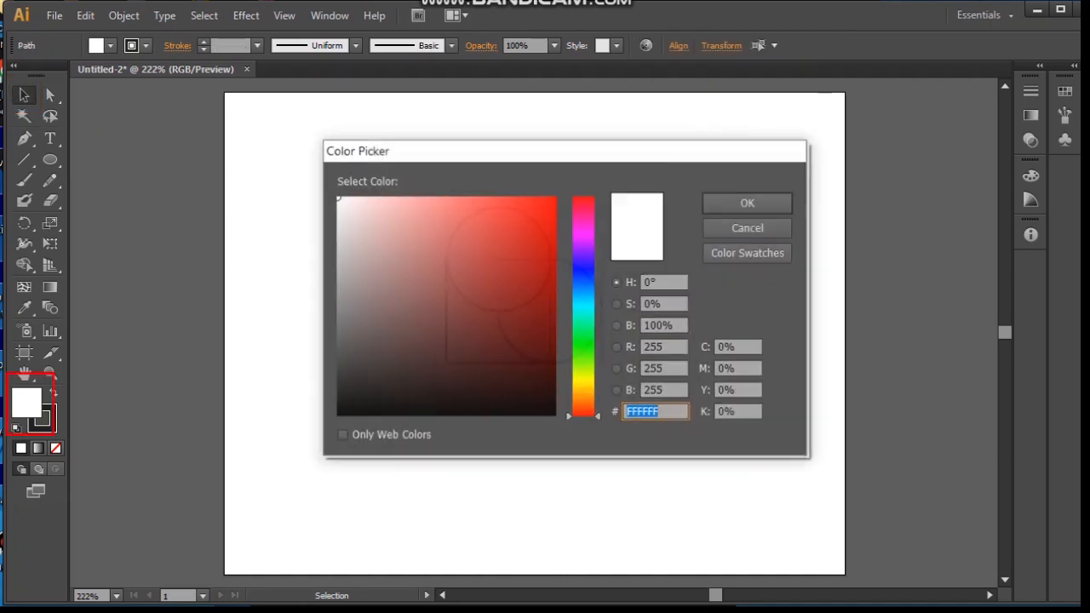
left_click_drag(503, 256, 551, 201)
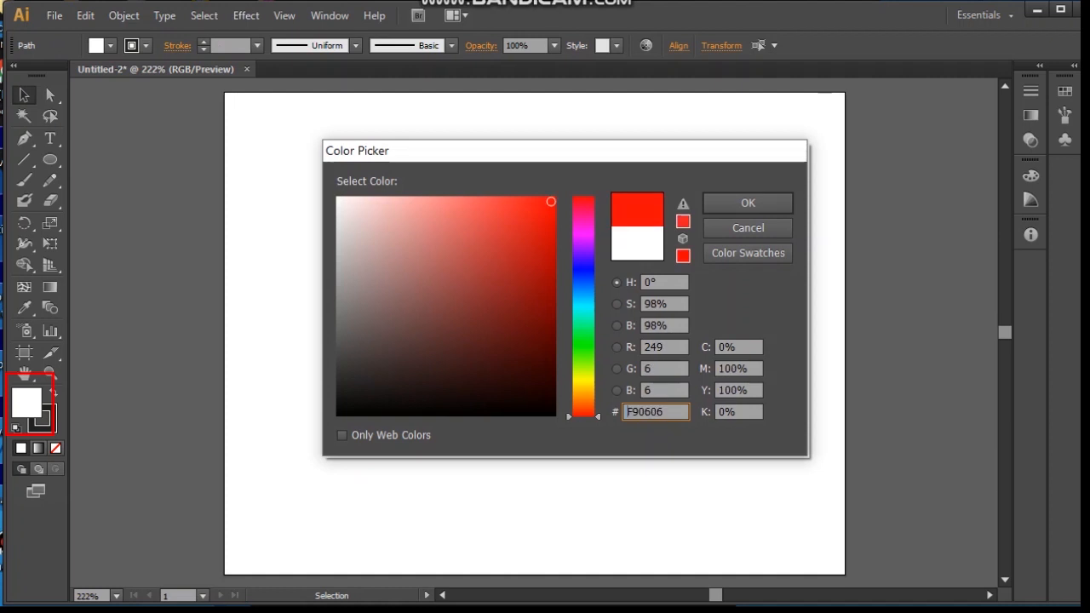
key("Return")
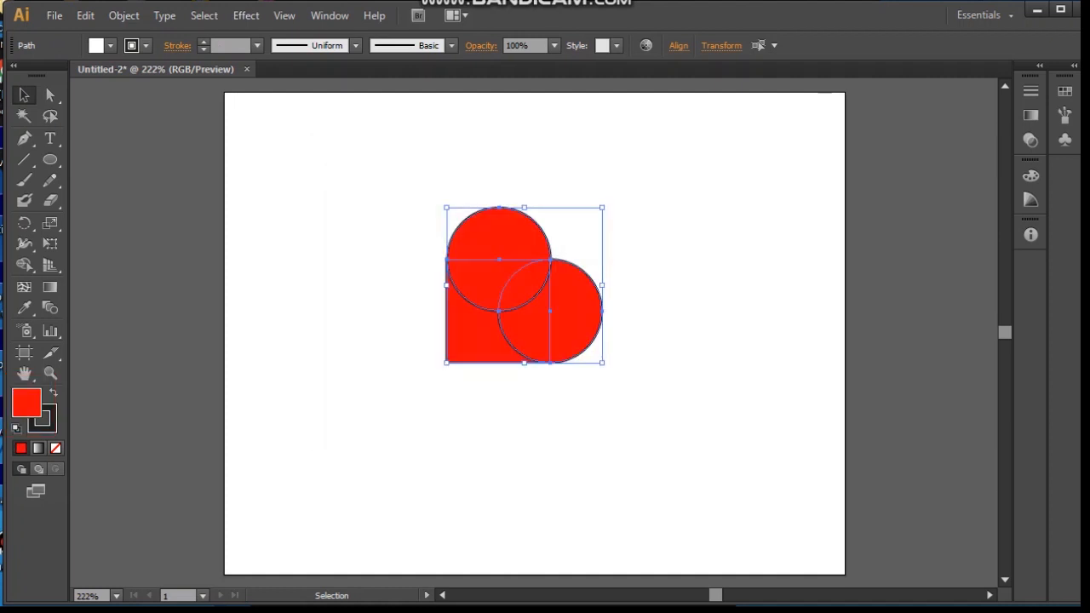
Unite the square and both circles into a single heart shape with Pathfinder
left_click(294, 15)
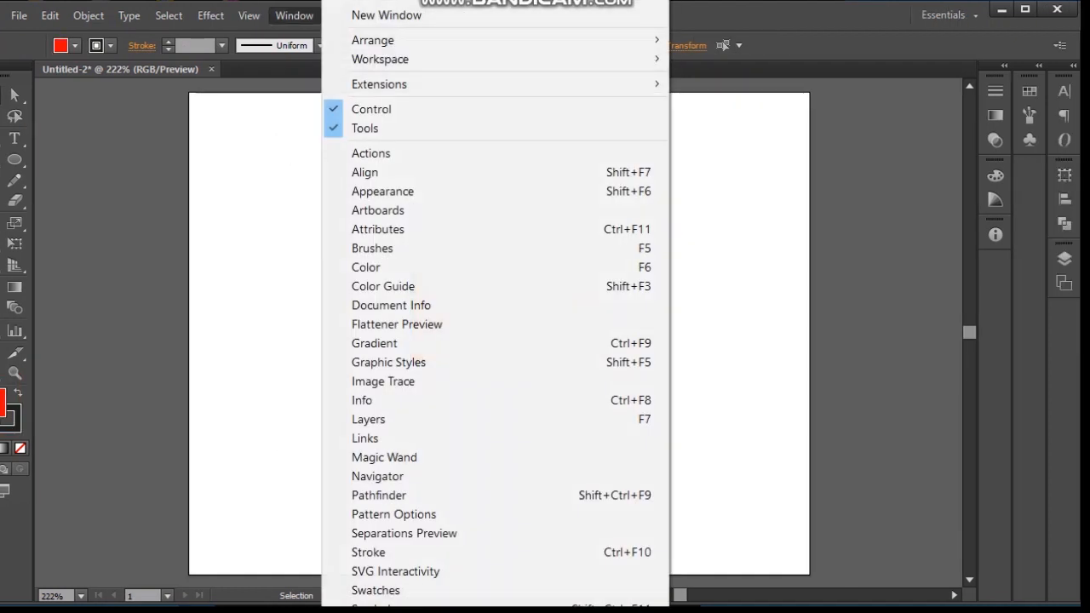
left_click(379, 495)
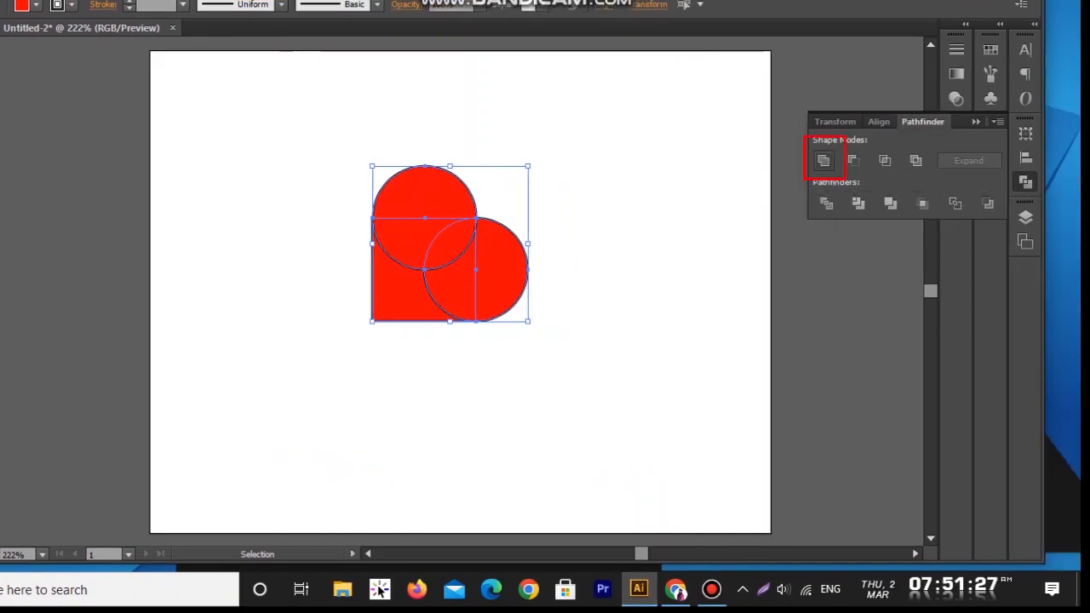
left_click(823, 161)
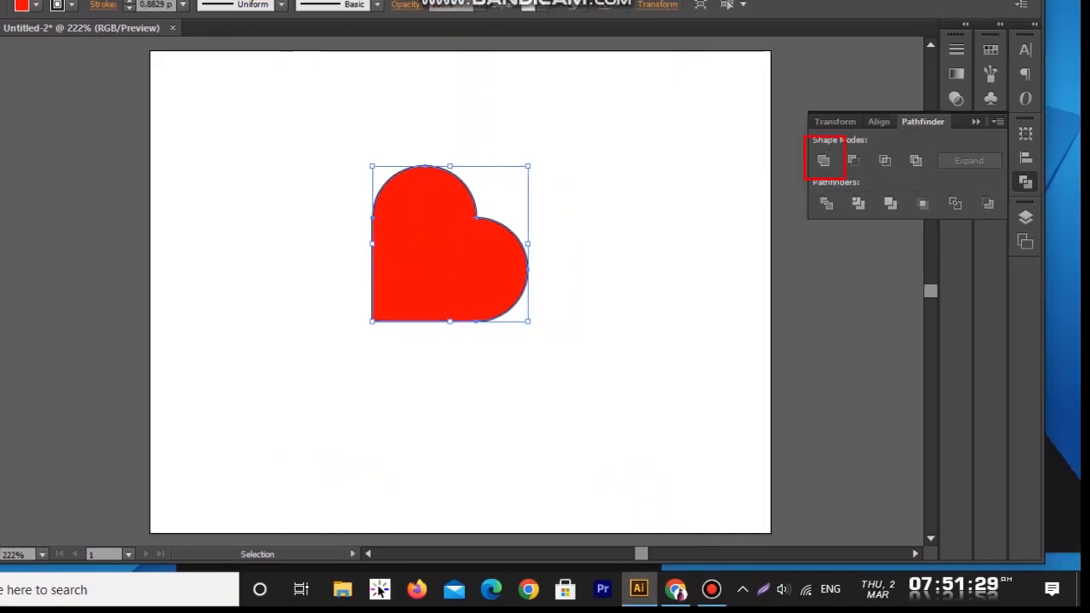
left_click(1026, 181)
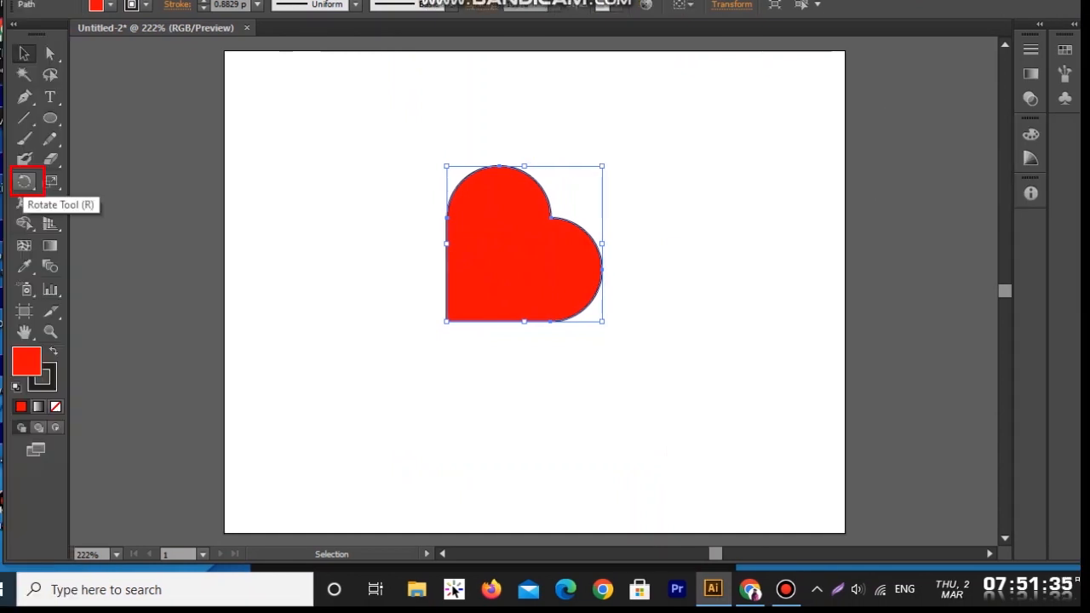
Rotate the heart by 45° so it stands upright and remove its stroke
double_click(24, 182)
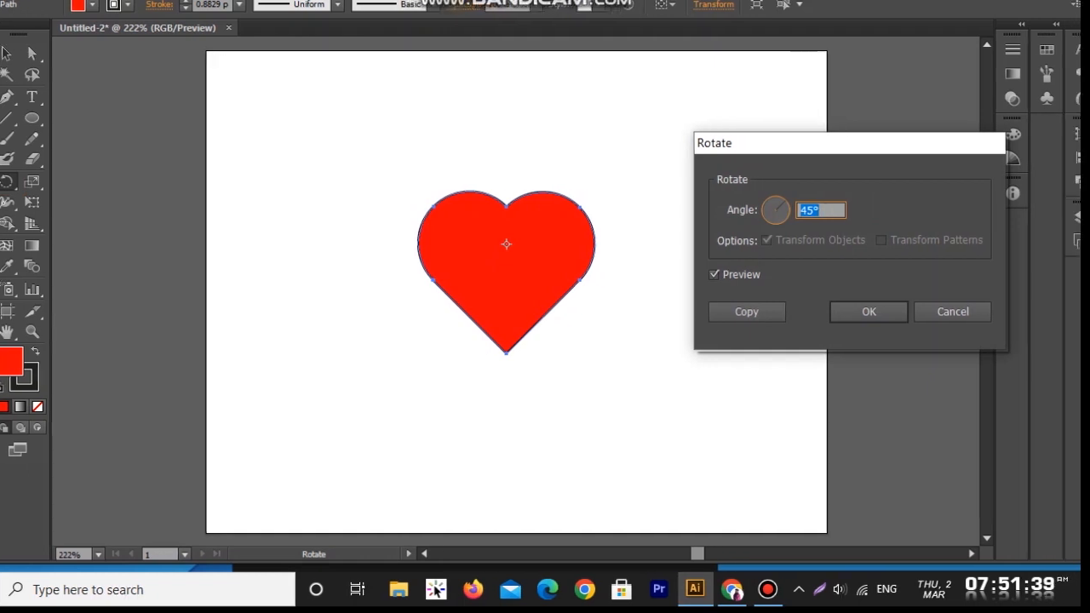
left_click(714, 275)
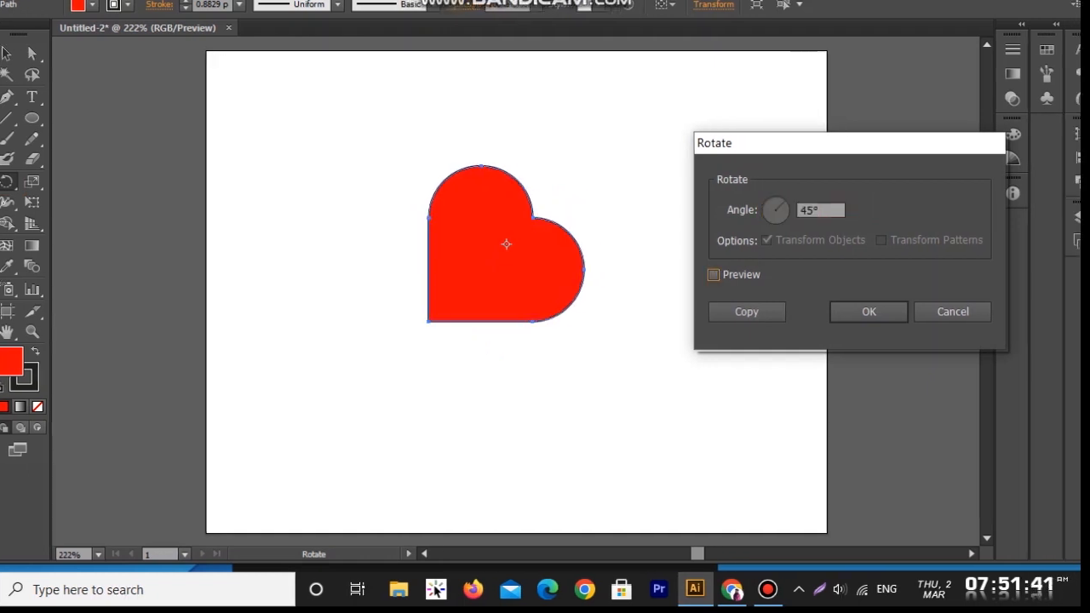
left_click(714, 275)
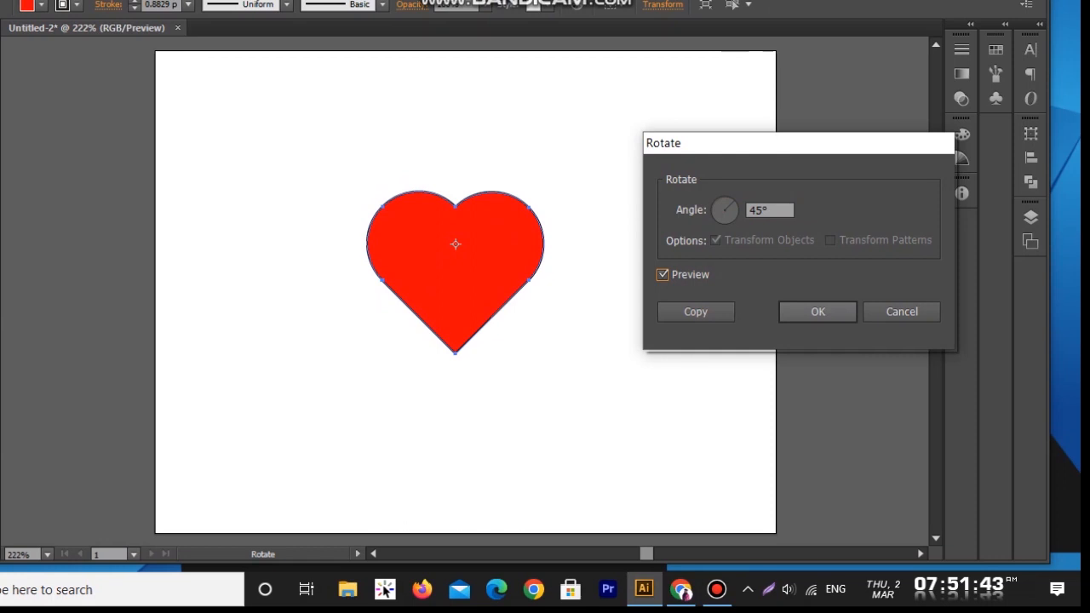
left_click(868, 311)
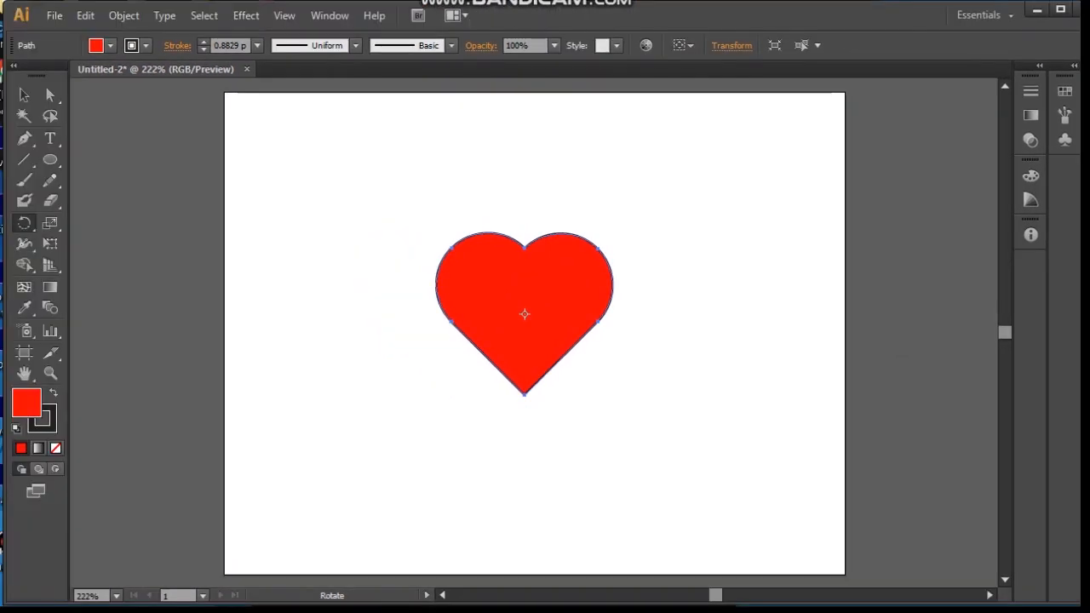
left_click(203, 49)
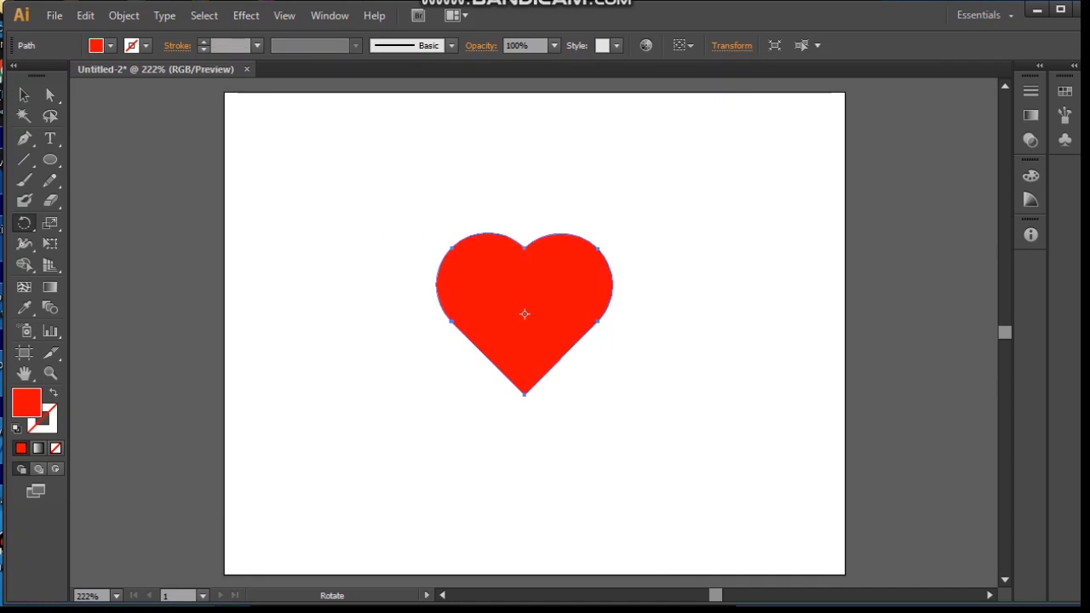
left_click(730, 359)
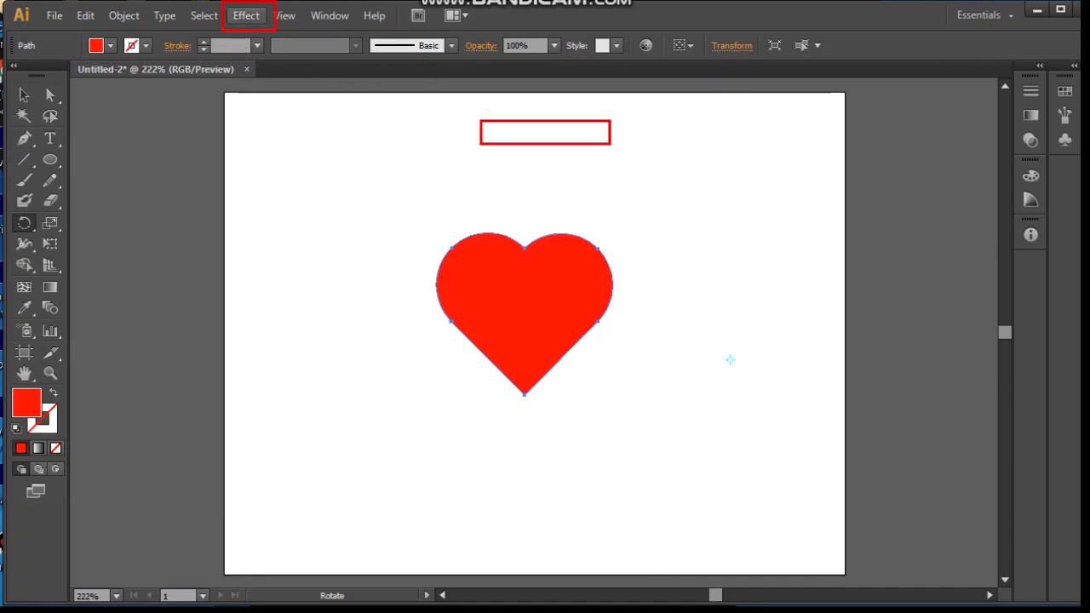
Apply the 3D Extrude & Bevel effect to the heart with an X-axis rotation of -22° and a 50 pt depth, and deselect it
key("alt+c")
key("Down")
key("Down")
key("Down")
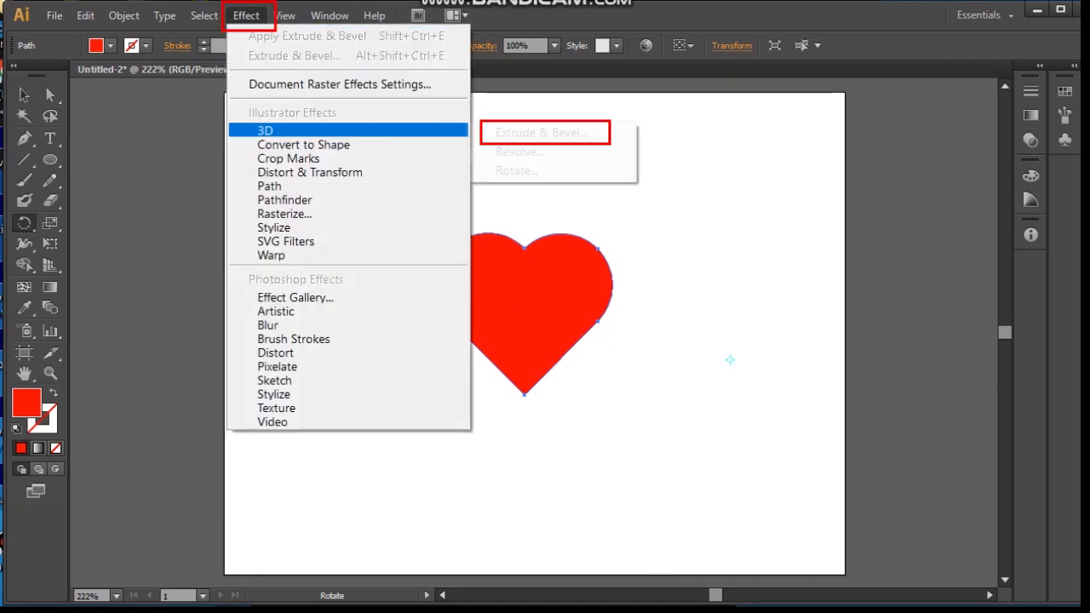
key("Right")
key("Return")
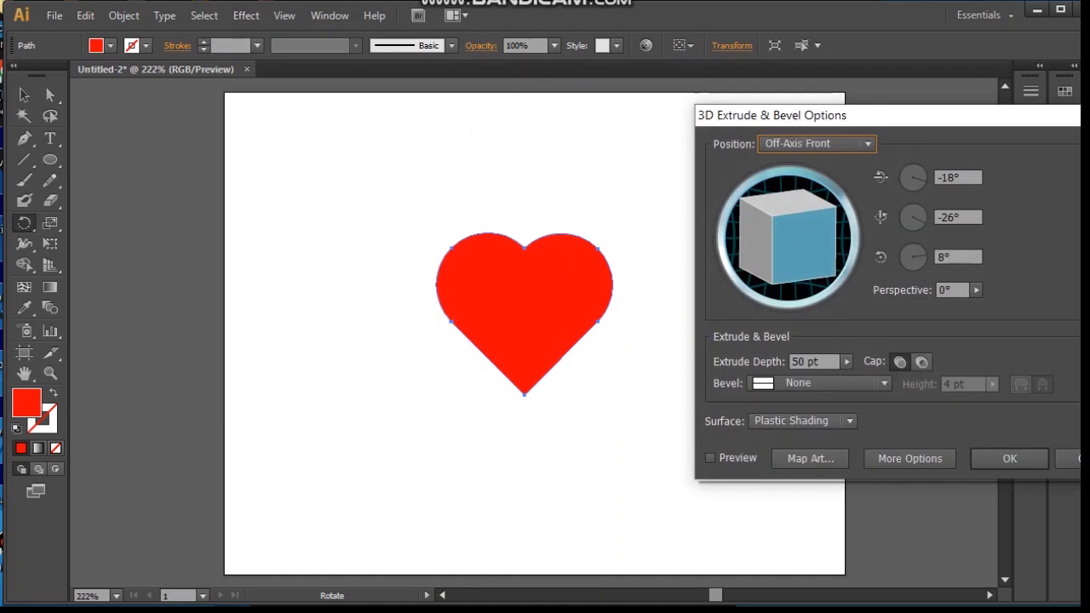
key("Tab")
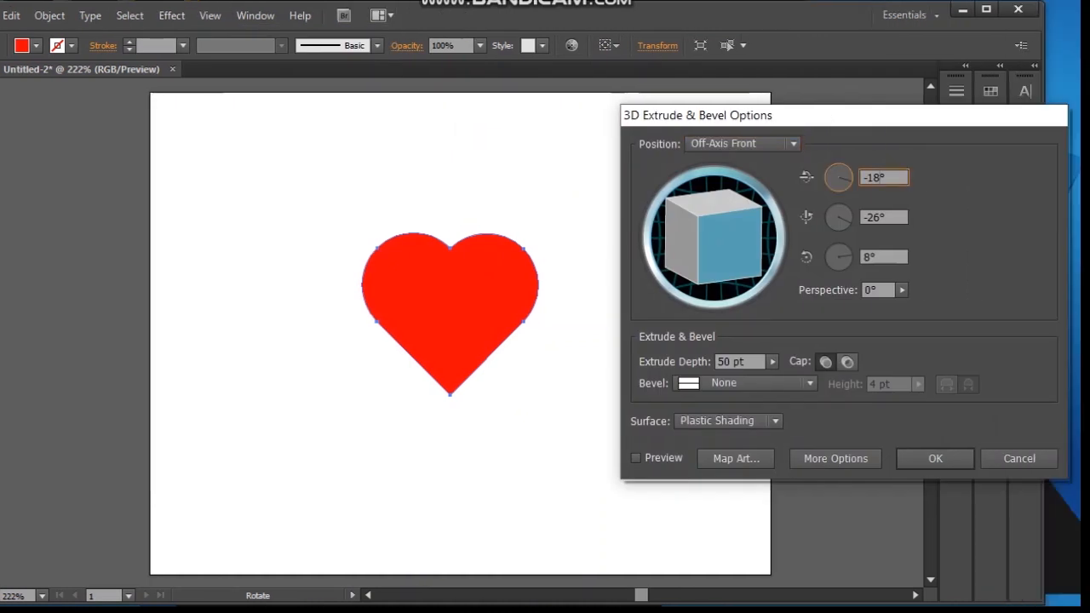
key("BackSpace")
key("BackSpace")
type("22")
key("Tab")
key("space")
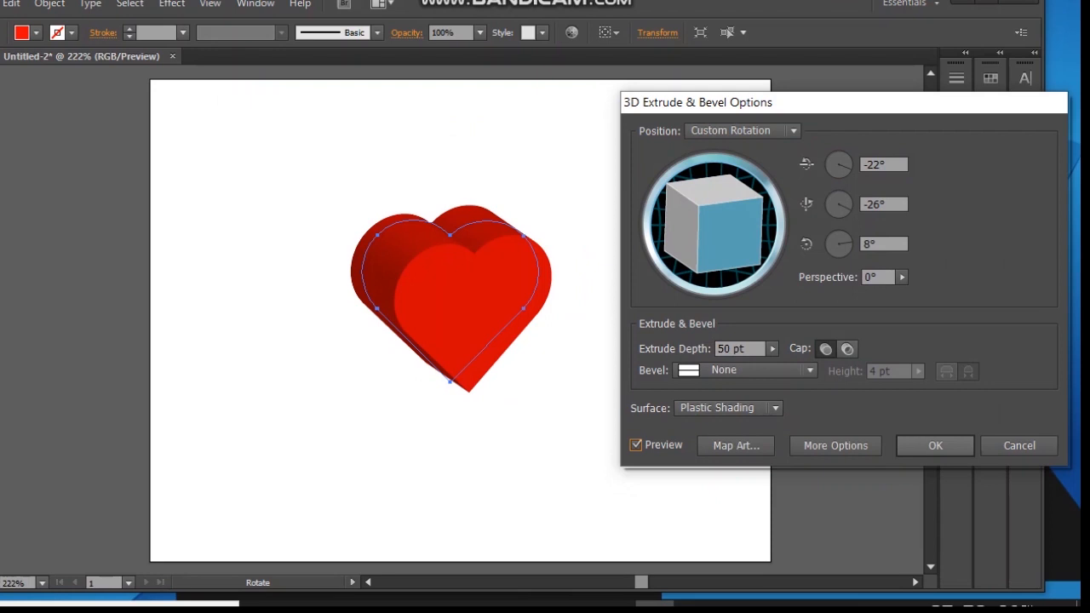
left_click(935, 445)
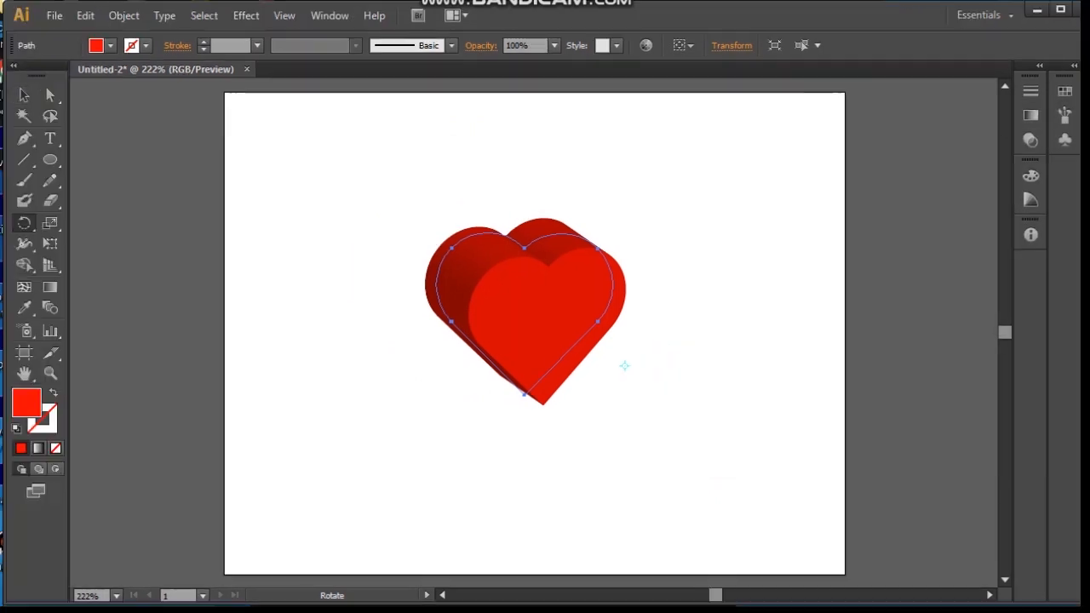
left_click(23, 95)
key("ctrl+shift+a")
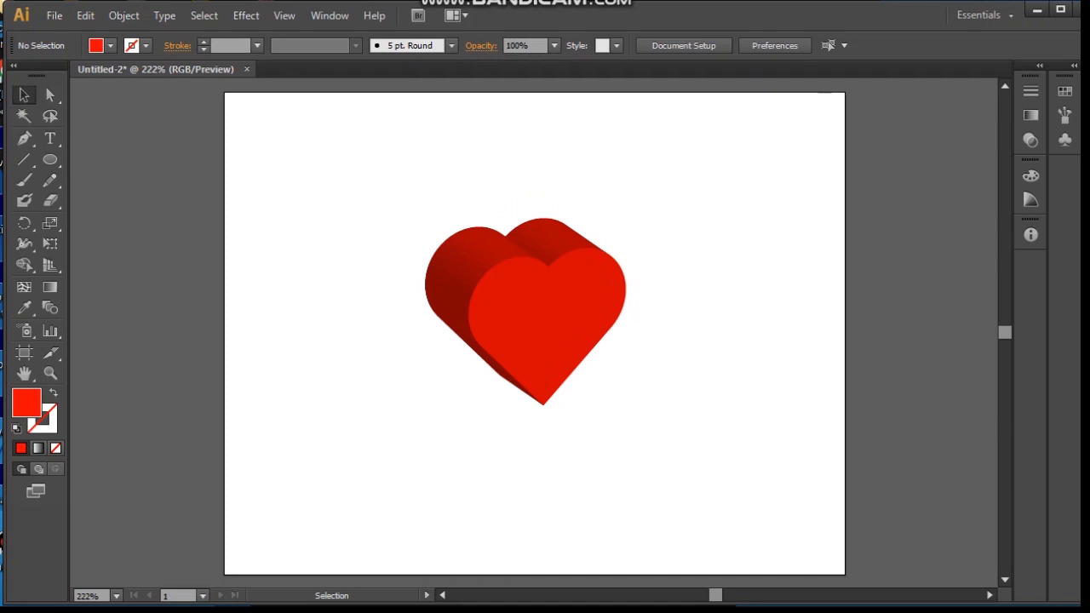
Enlarge the 3D heart proportionally to about one and a half times its size and recentre it on the artboard
key("ctrl+a")
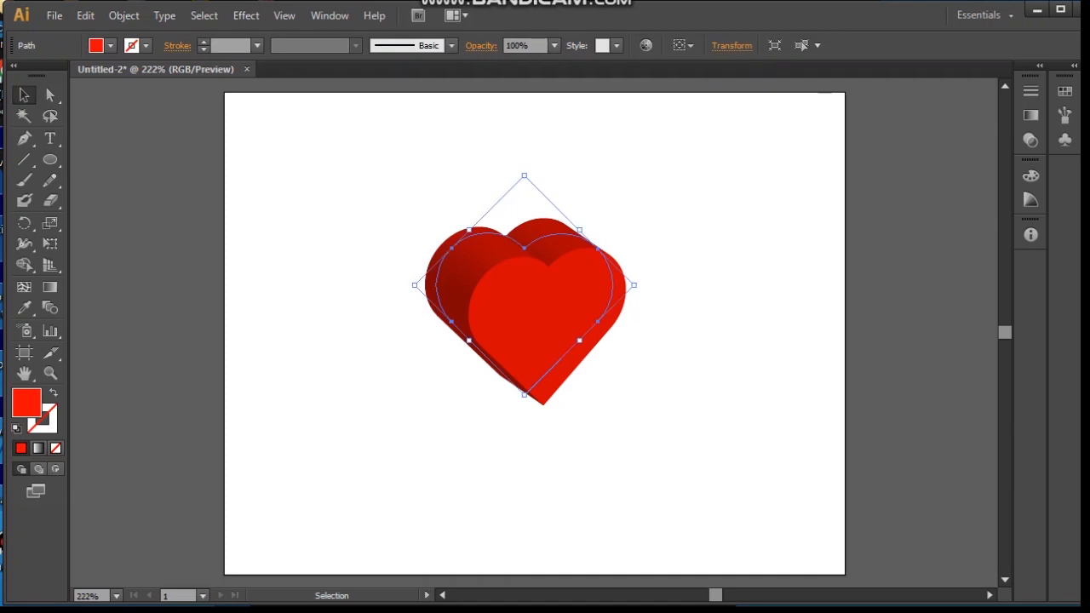
left_click_drag(634, 285, 736, 285)
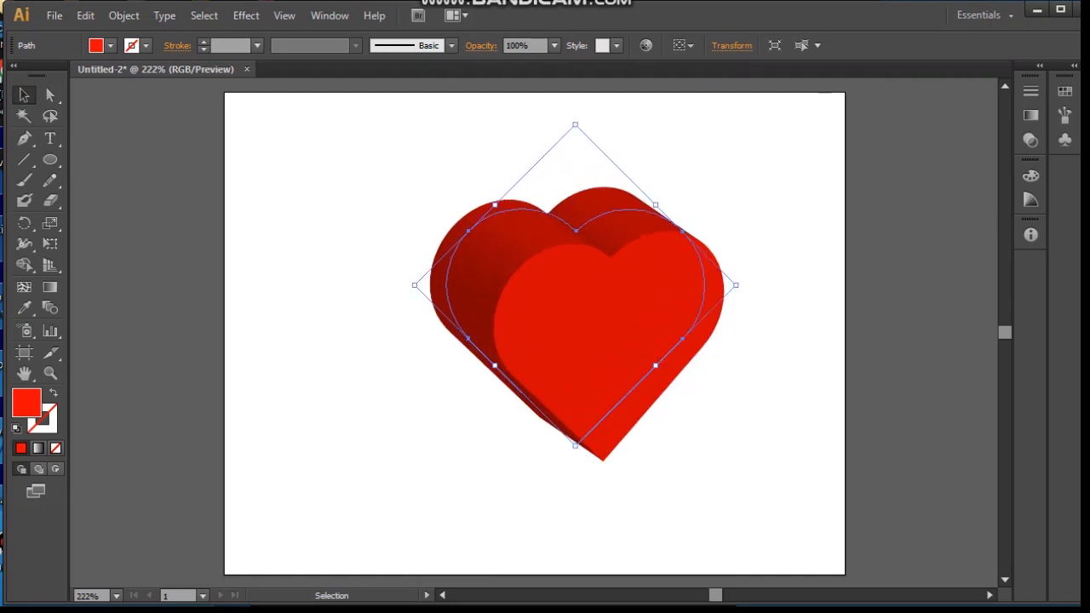
left_click_drag(576, 332, 542, 336)
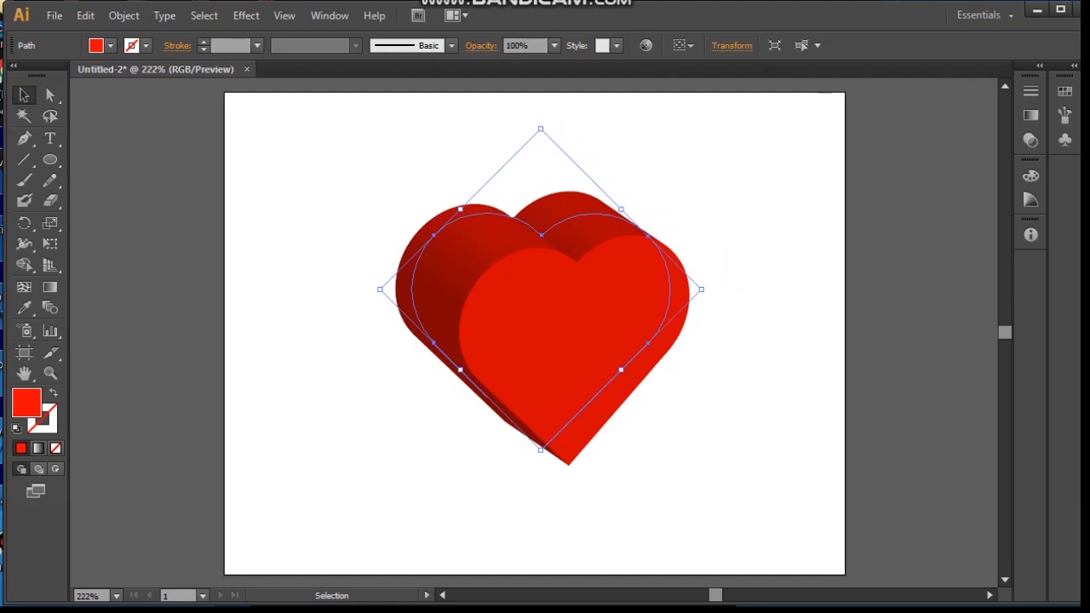
key("ctrl+shift+a")
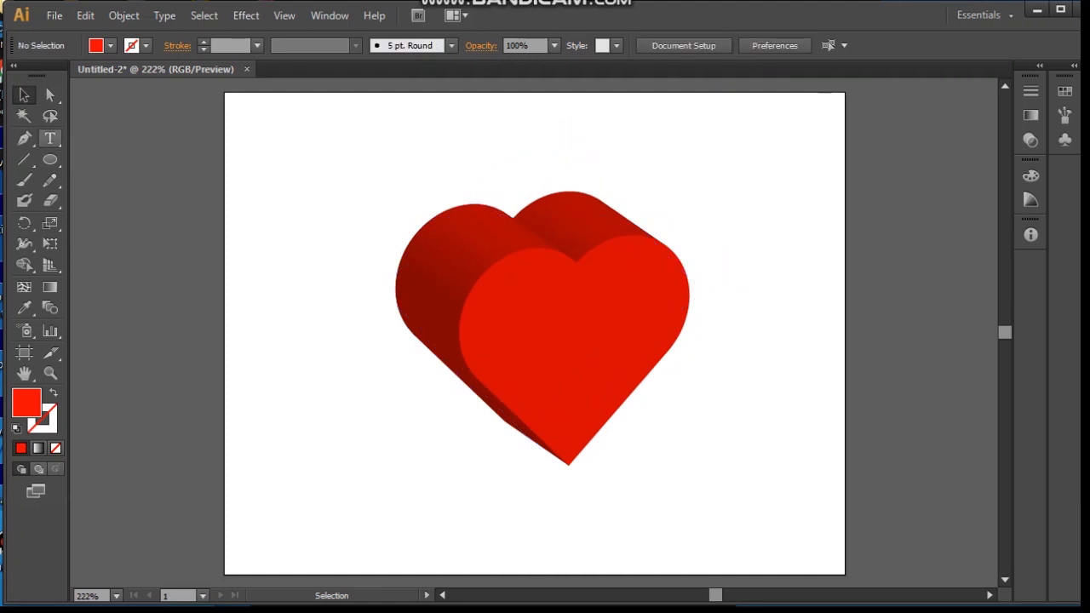
Add the text "Love" on the front face of the heart
left_click(50, 138)
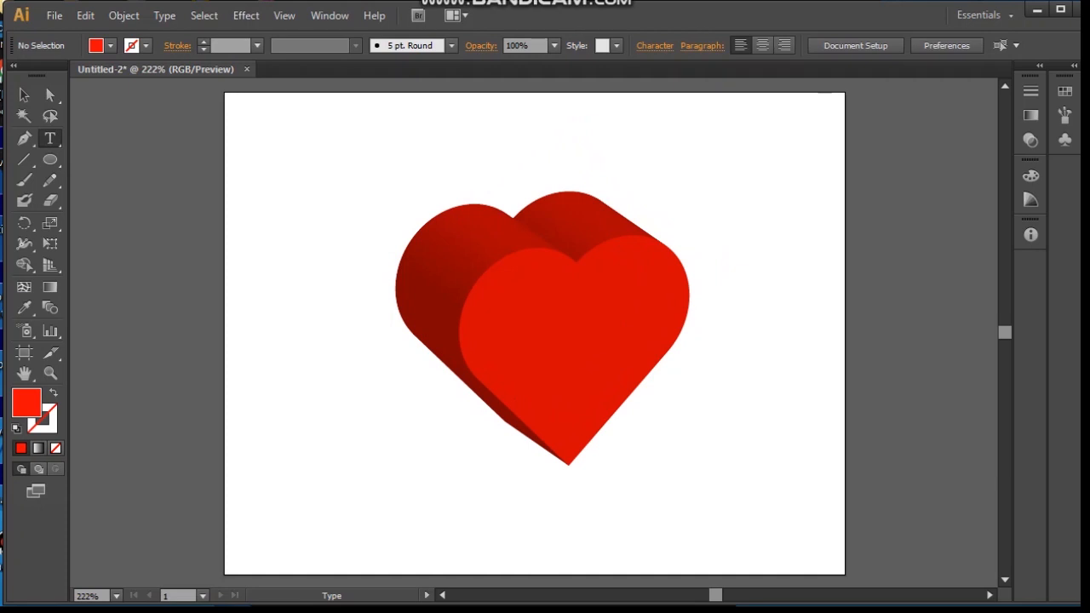
left_click(523, 334)
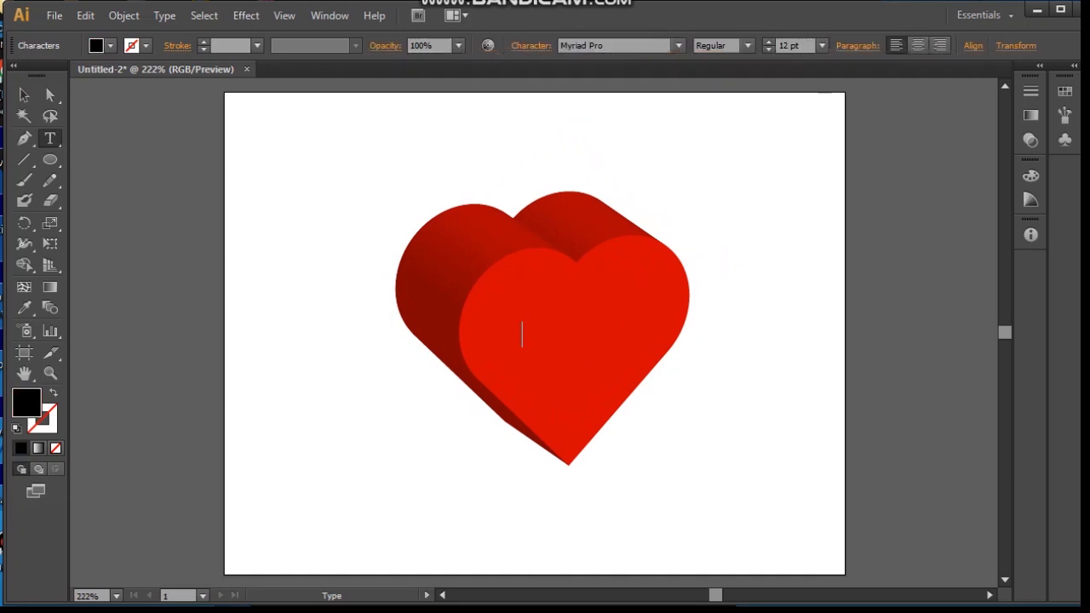
type("Love")
key("Escape")
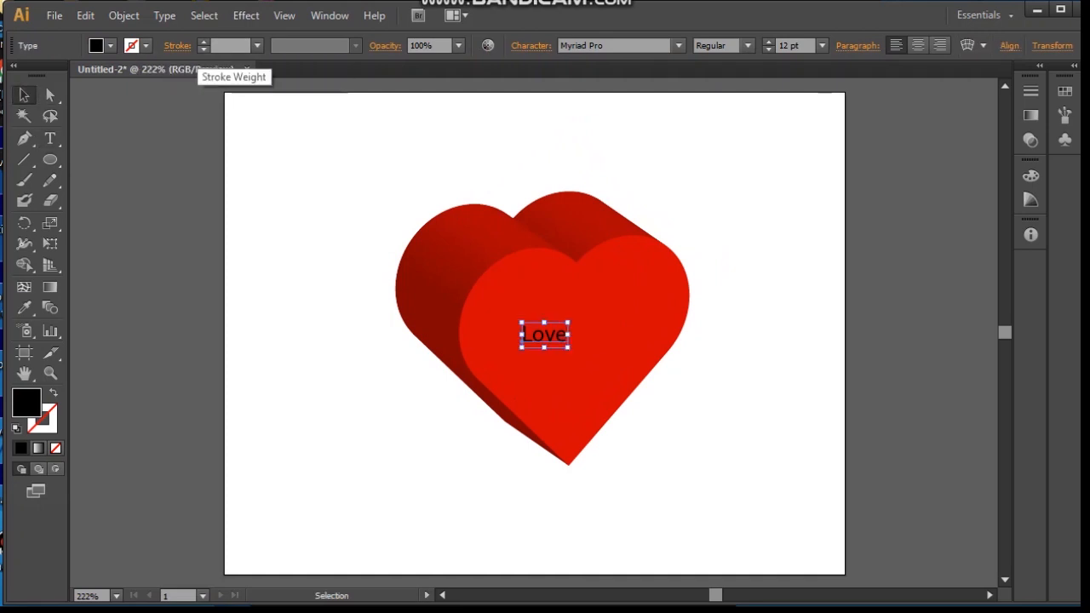
Give the "Love" text a 1 pt white stroke
left_click(203, 41)
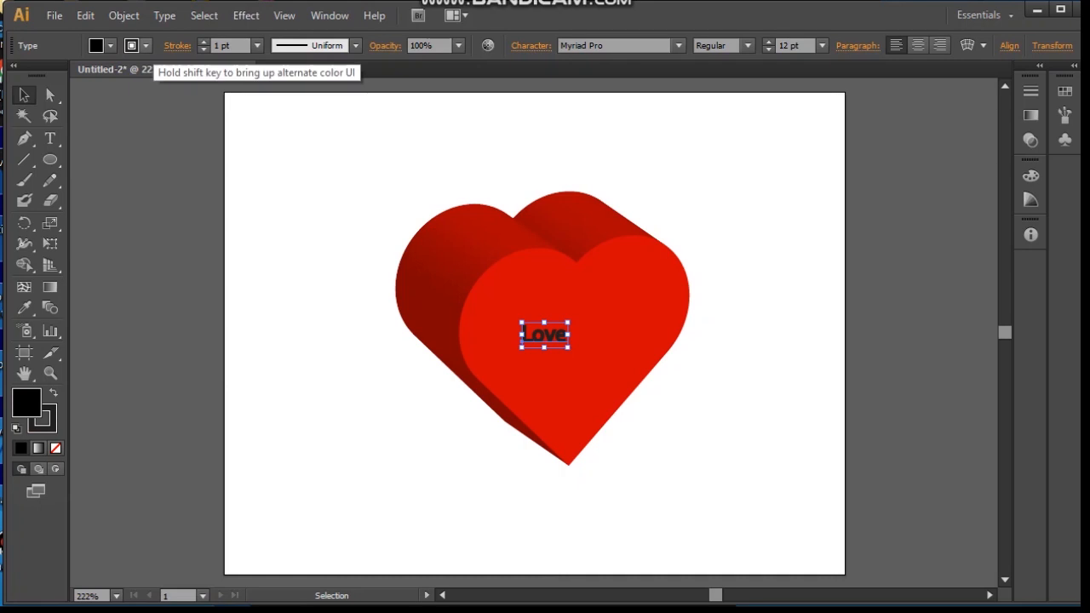
left_click(132, 46)
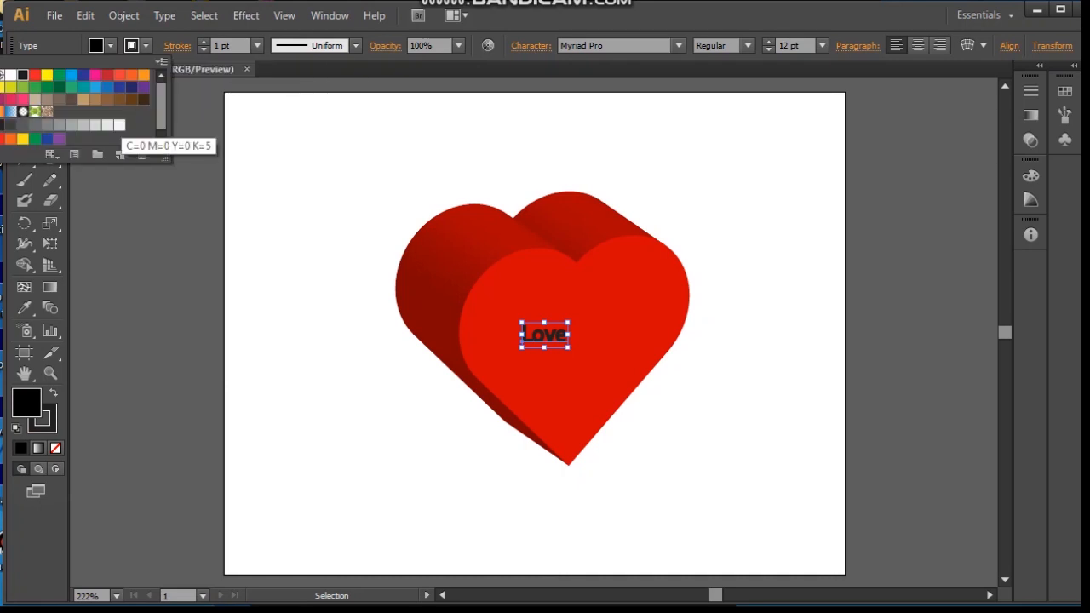
left_click(10, 75)
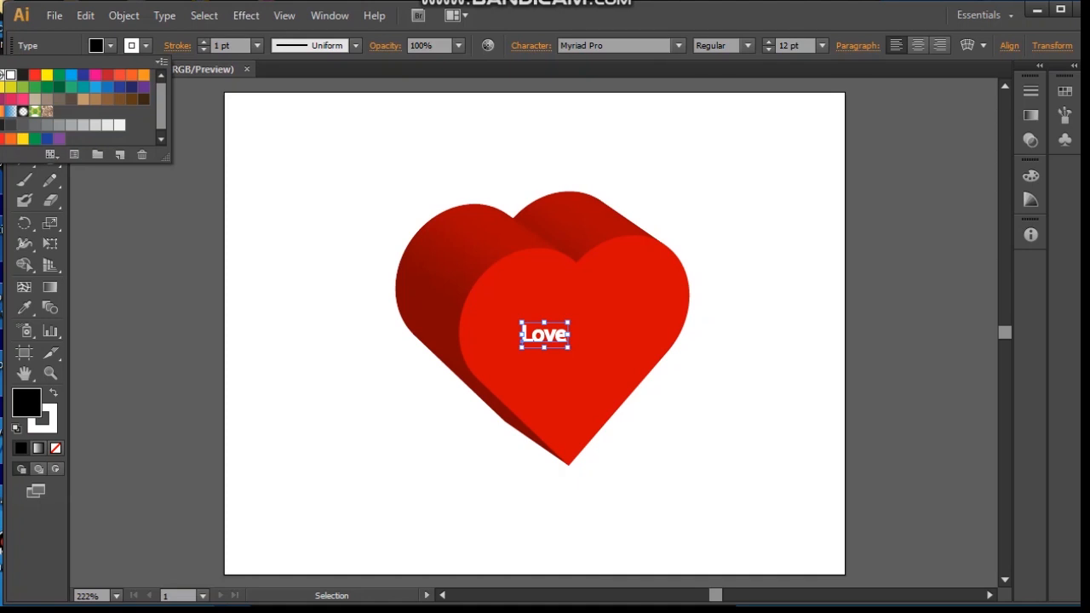
key("Escape")
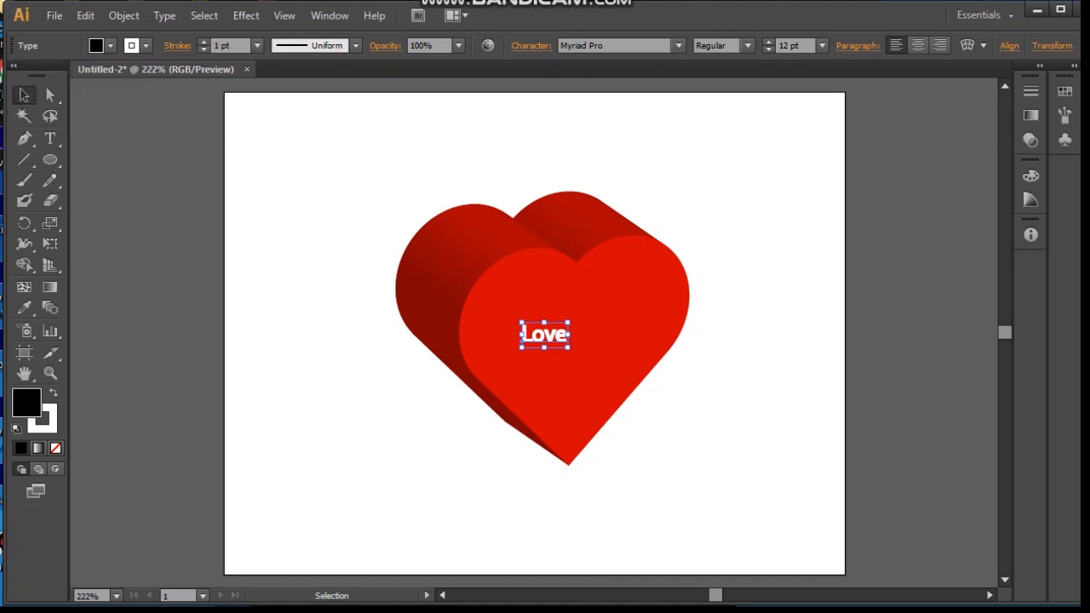
Enlarge the "Love" text to about 24 pt, tilt it slightly counterclockwise and place it in the middle of the heart's front face
left_click_drag(568, 335, 613, 335)
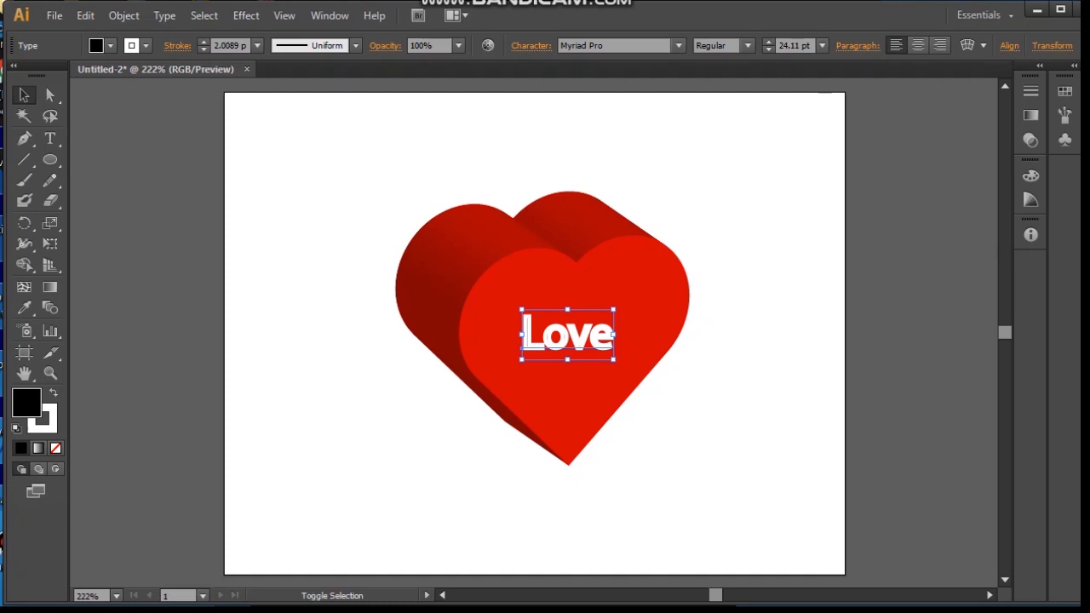
left_click_drag(613, 335, 609, 293)
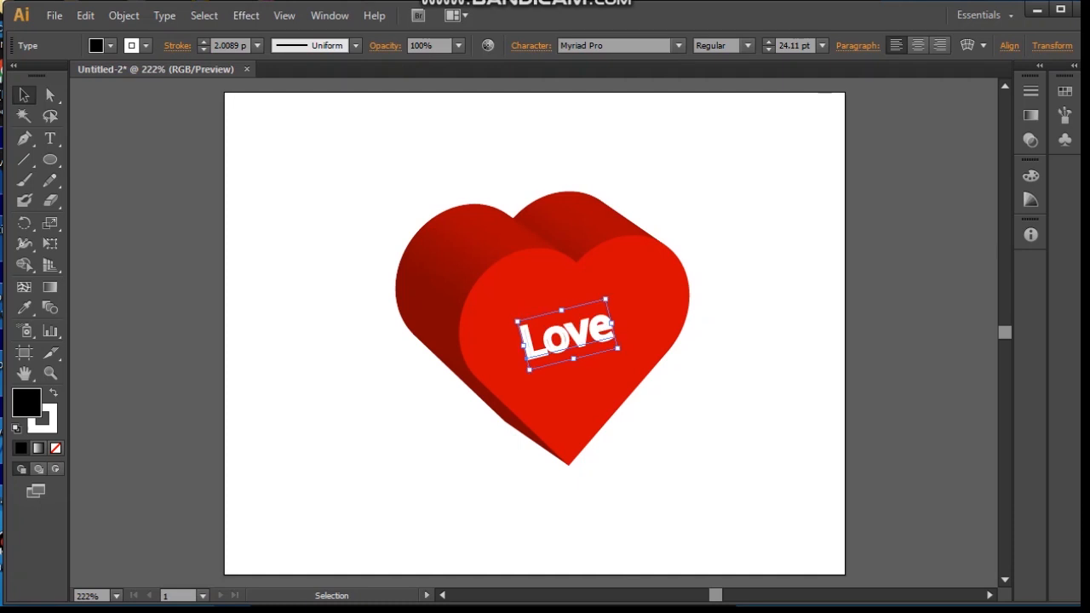
left_click_drag(566, 335, 536, 333)
left_click(511, 290)
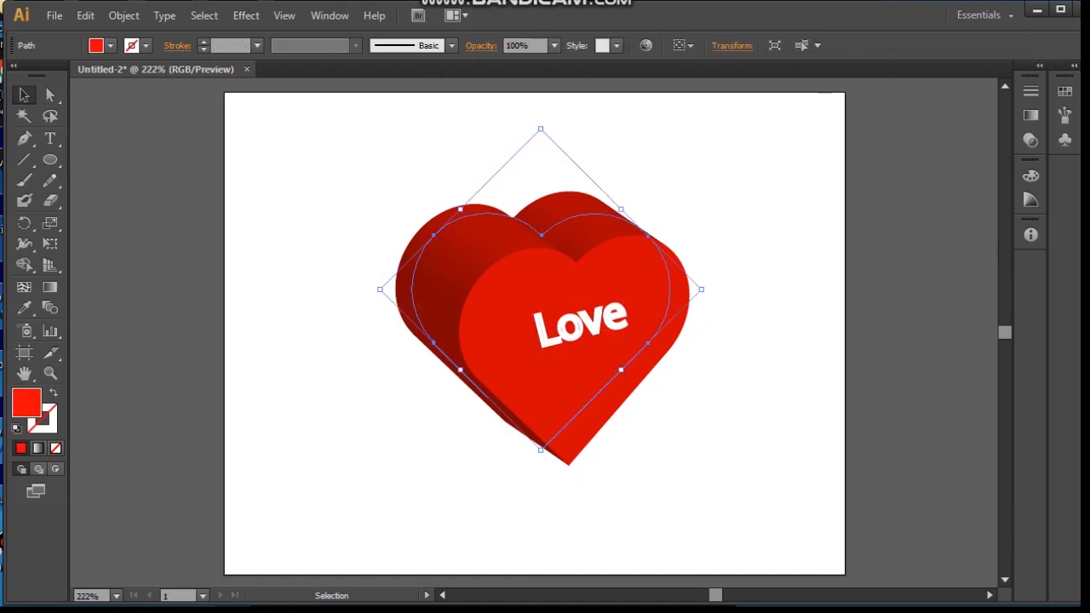
key("ctrl+shift+a")
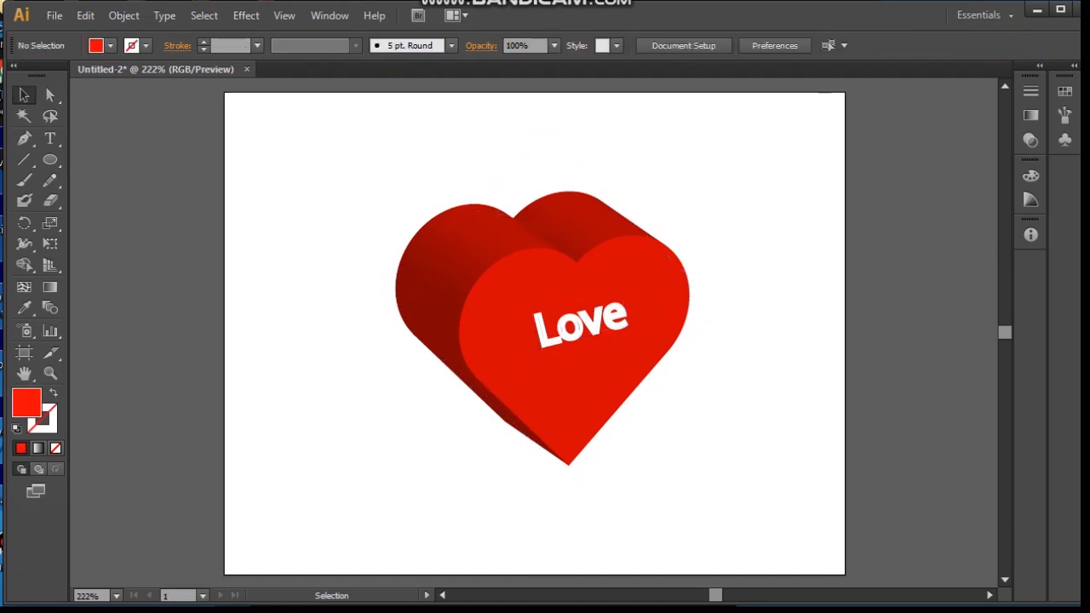
key("ctrl+a")
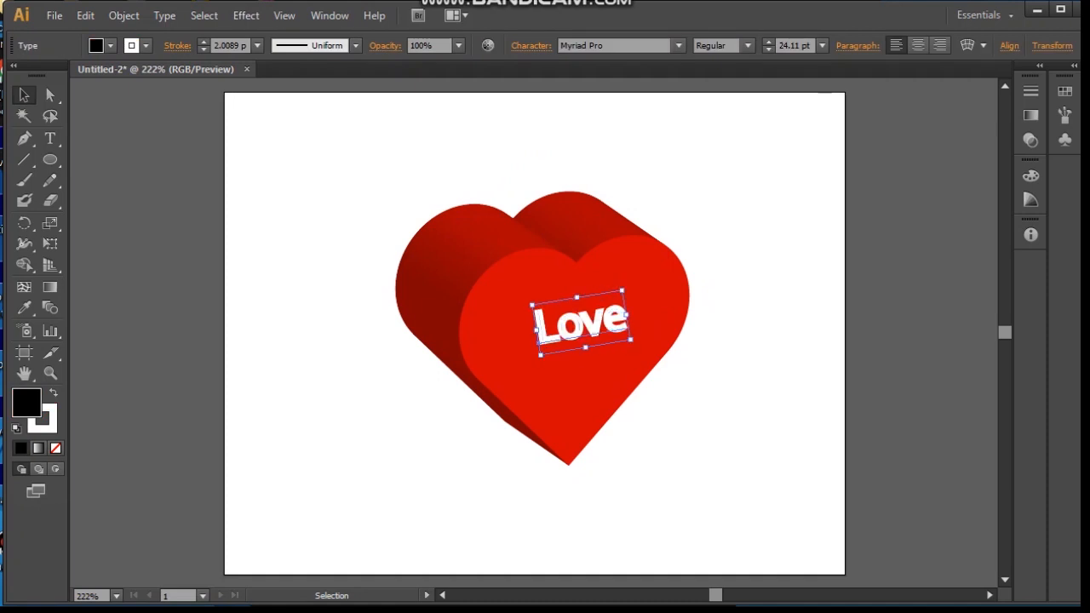
key("ctrl+shift+a")
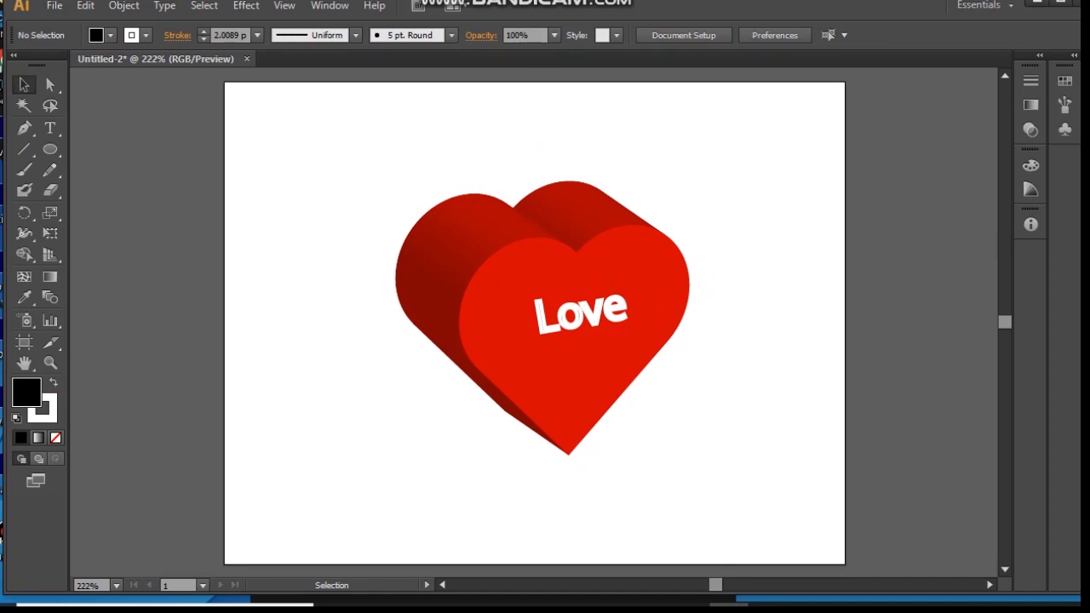
Export the artwork to the Saved Pictures folder as a PNG file named love
left_click(53, 5)
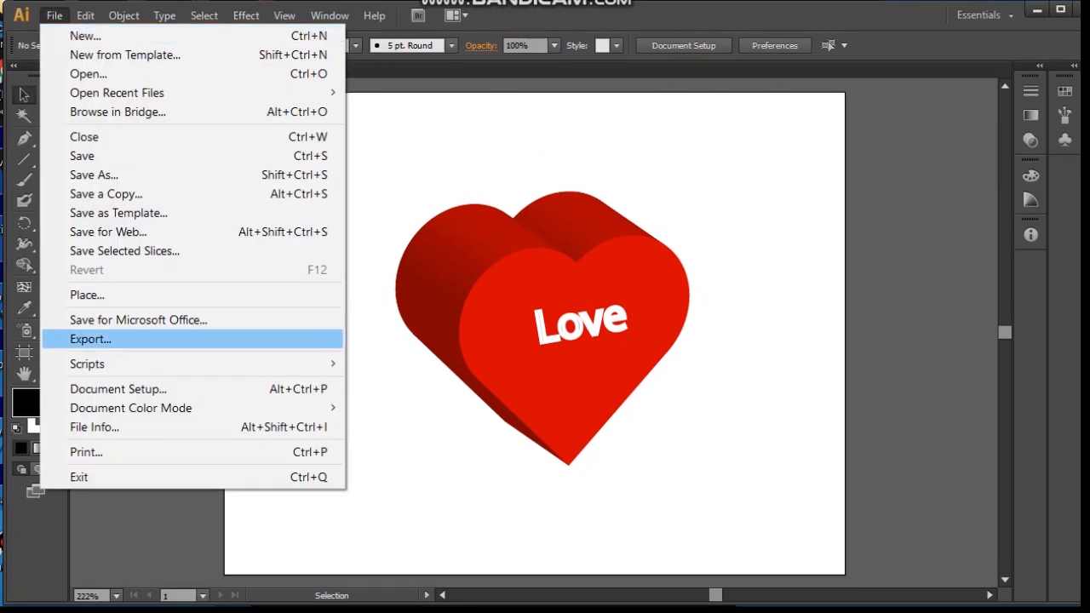
left_click(90, 339)
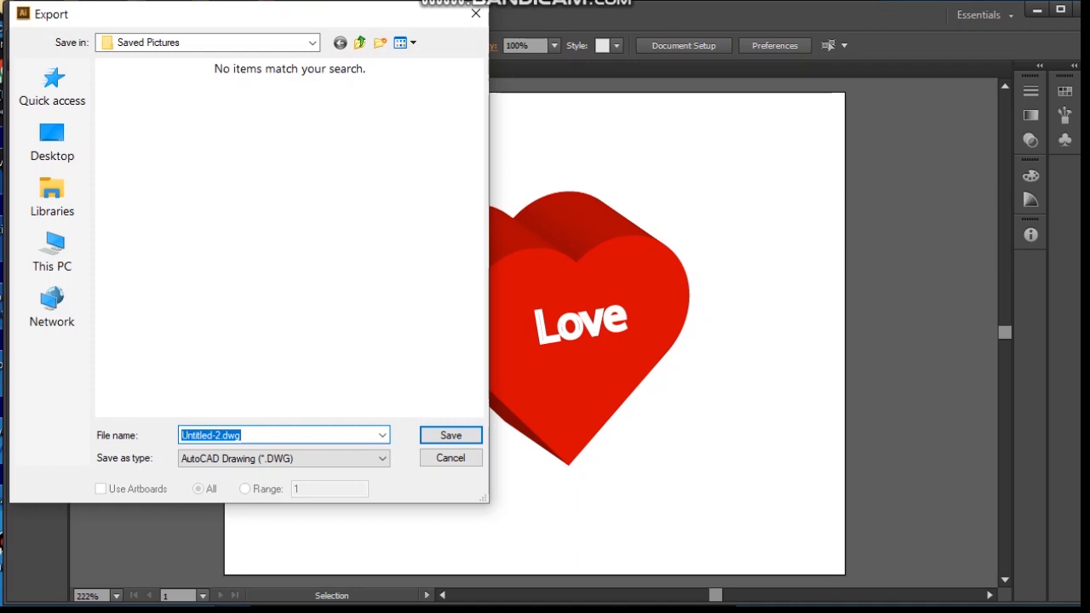
left_click_drag(223, 435, 189, 435)
left_click(241, 435)
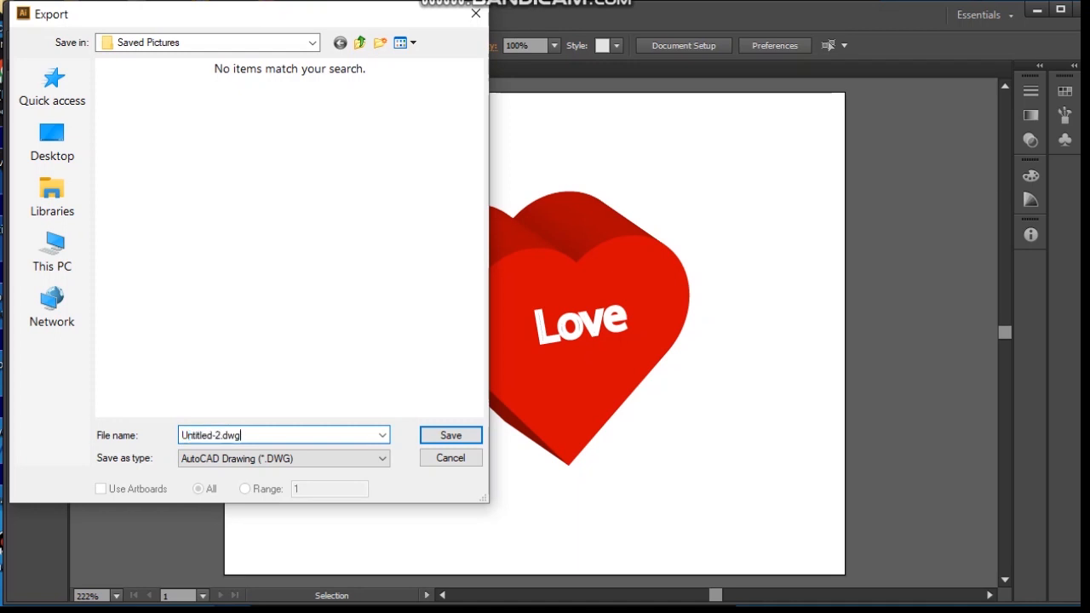
key("BackSpace")
key("BackSpace")
key("BackSpace")
key("BackSpace")
key("BackSpace")
key("BackSpace")
key("BackSpace")
key("BackSpace")
key("BackSpace")
key("BackSpace")
key("BackSpace")
key("BackSpace")
key("BackSpace")
key("BackSpace")
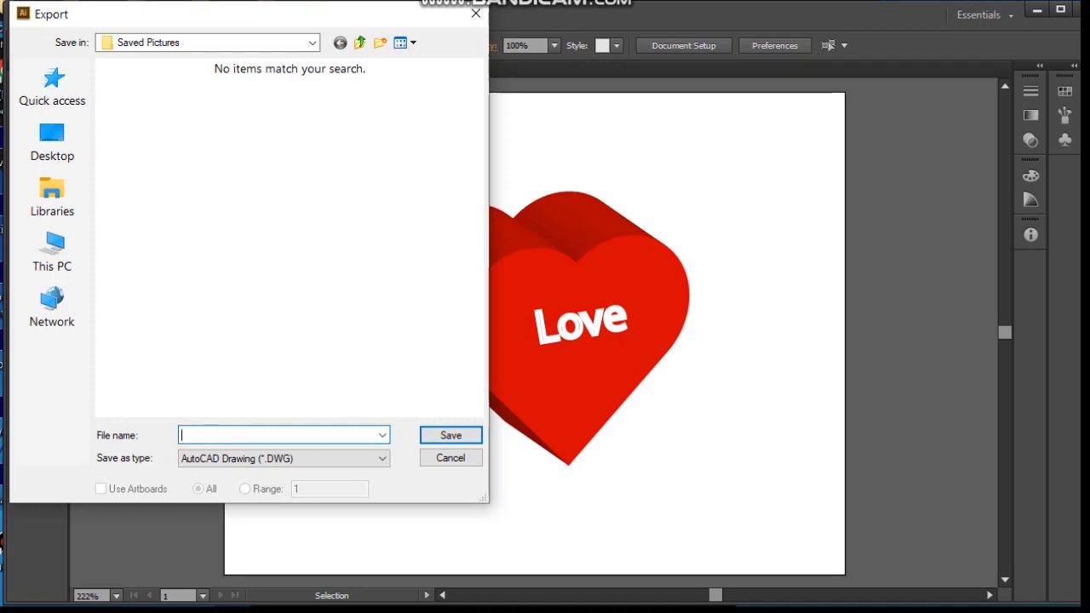
type("love")
left_click(282, 449)
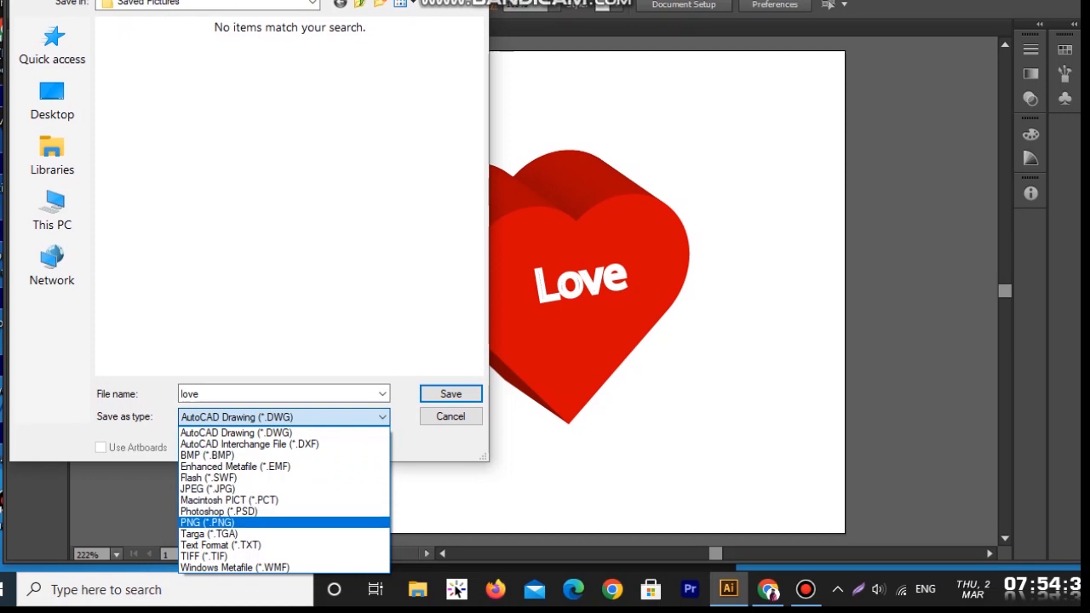
left_click(207, 522)
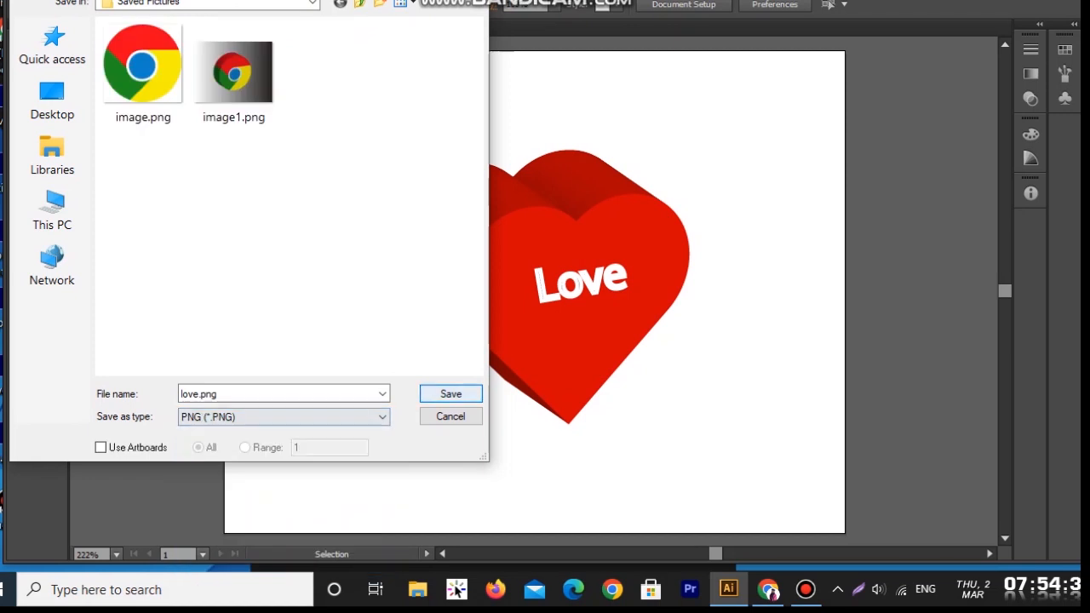
key("Return")
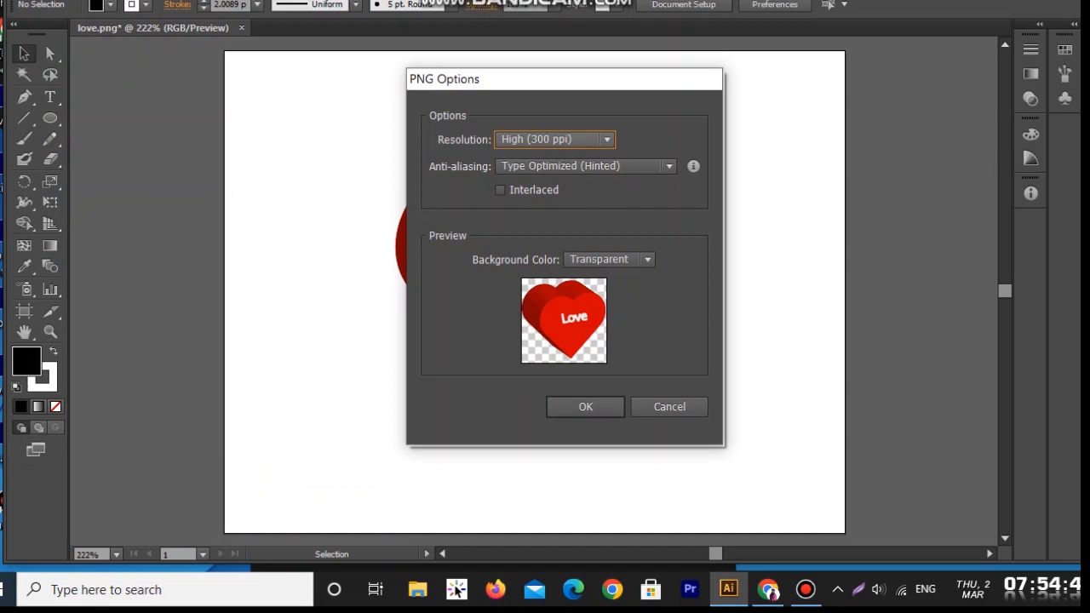
Export the PNG with High (300 ppi) resolution, Type Optimized (Hinted) anti-aliasing and a Transparent background
left_click(553, 139)
left_click(550, 195)
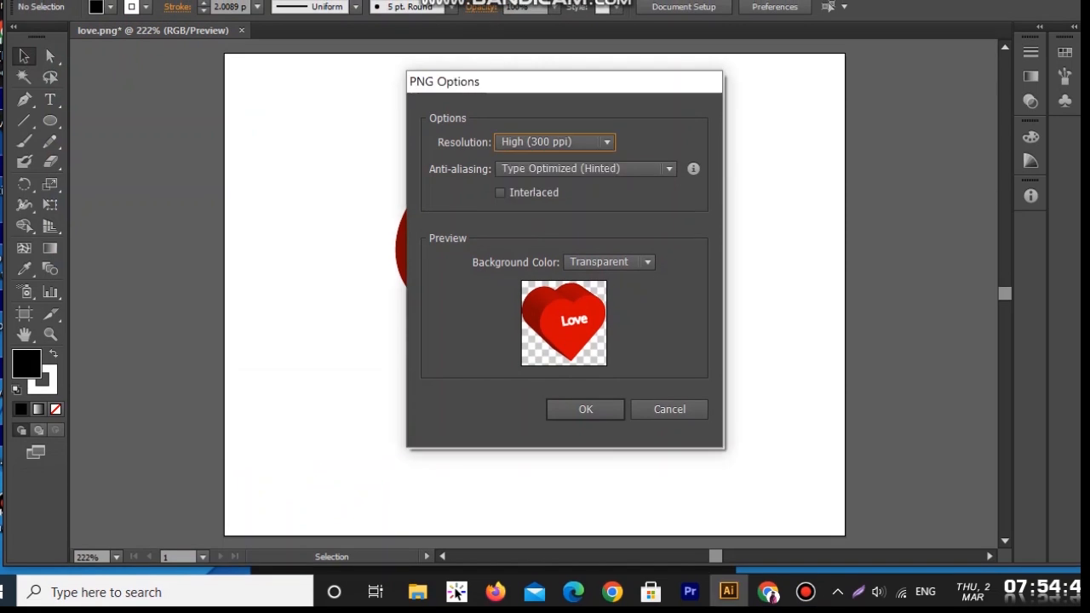
left_click(586, 169)
left_click(572, 224)
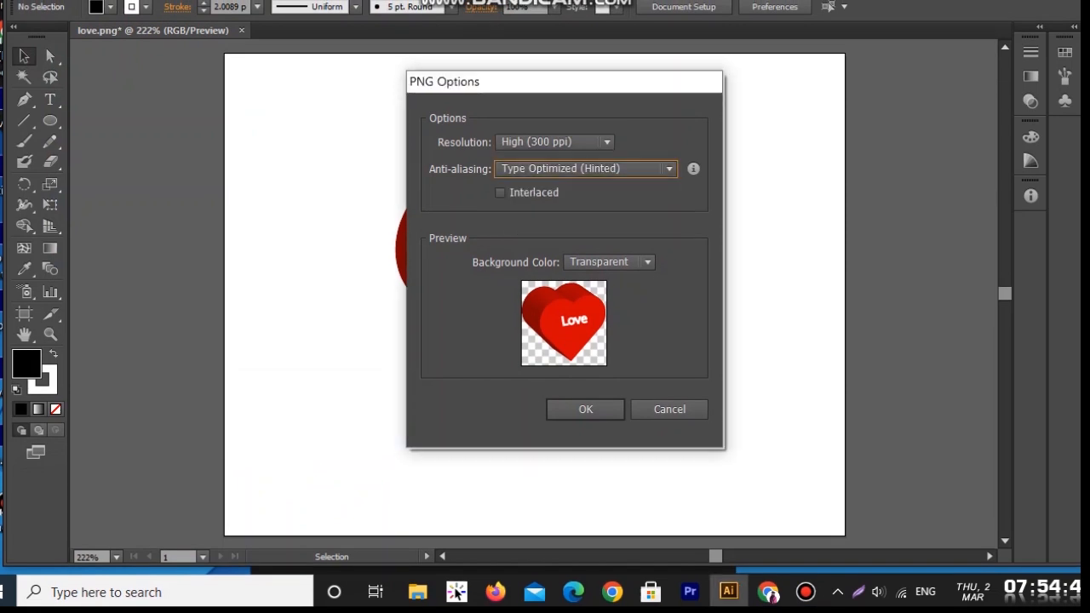
left_click(609, 261)
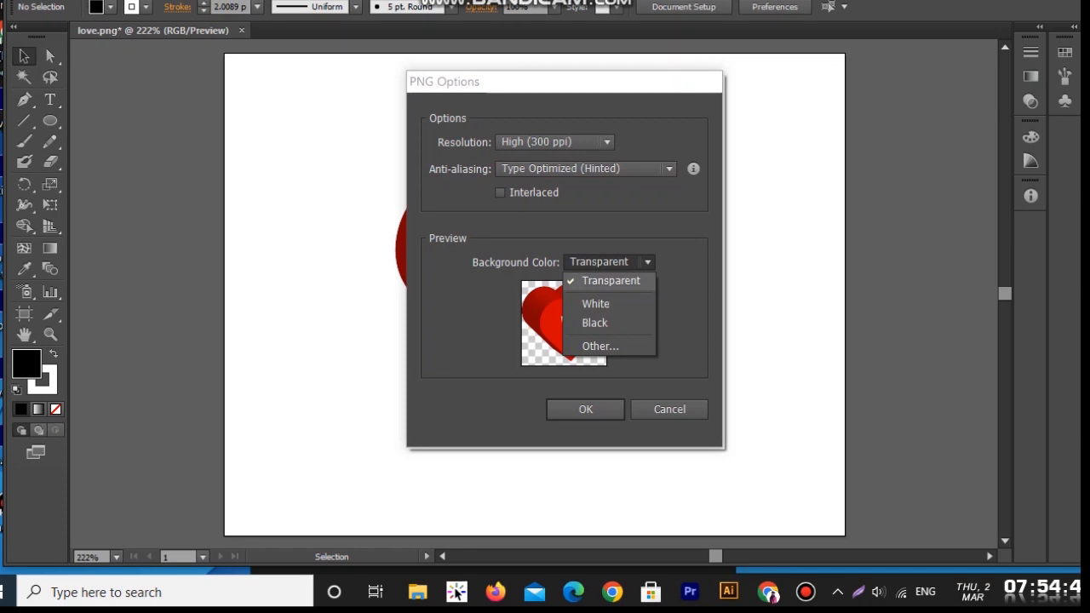
left_click(610, 280)
key("Return")
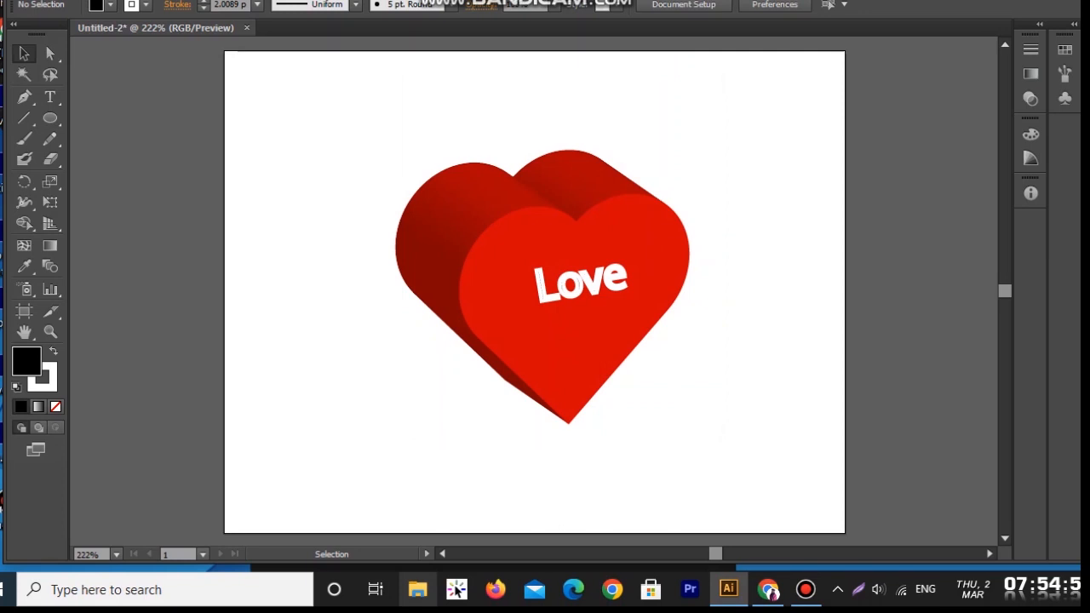
Switch to File Explorer and open love.png from the Saved Pictures folder to check the exported image
left_click(418, 589)
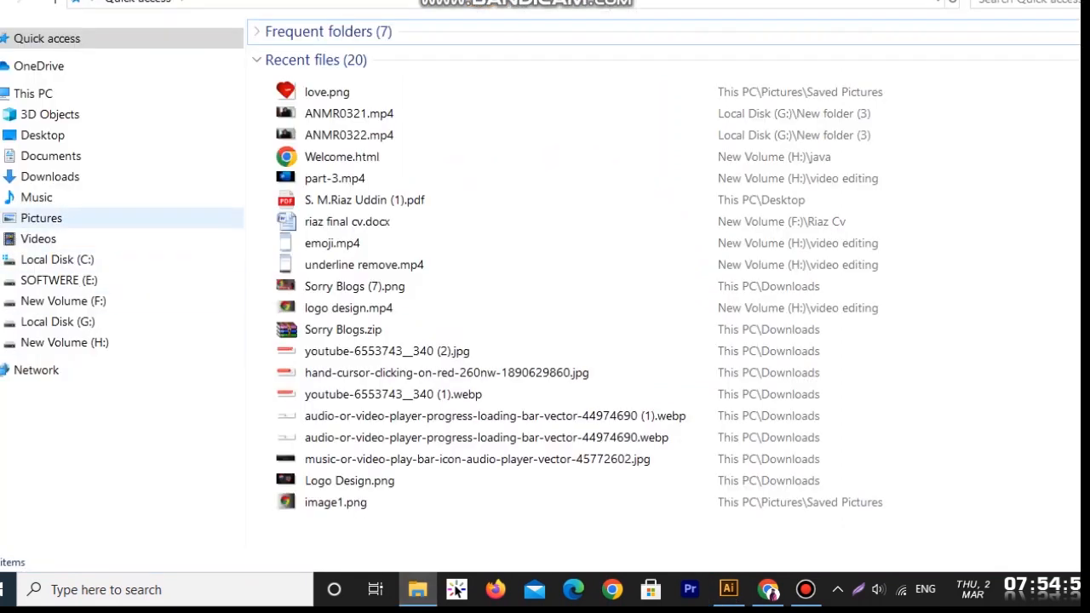
left_click(41, 218)
left_click(503, 70)
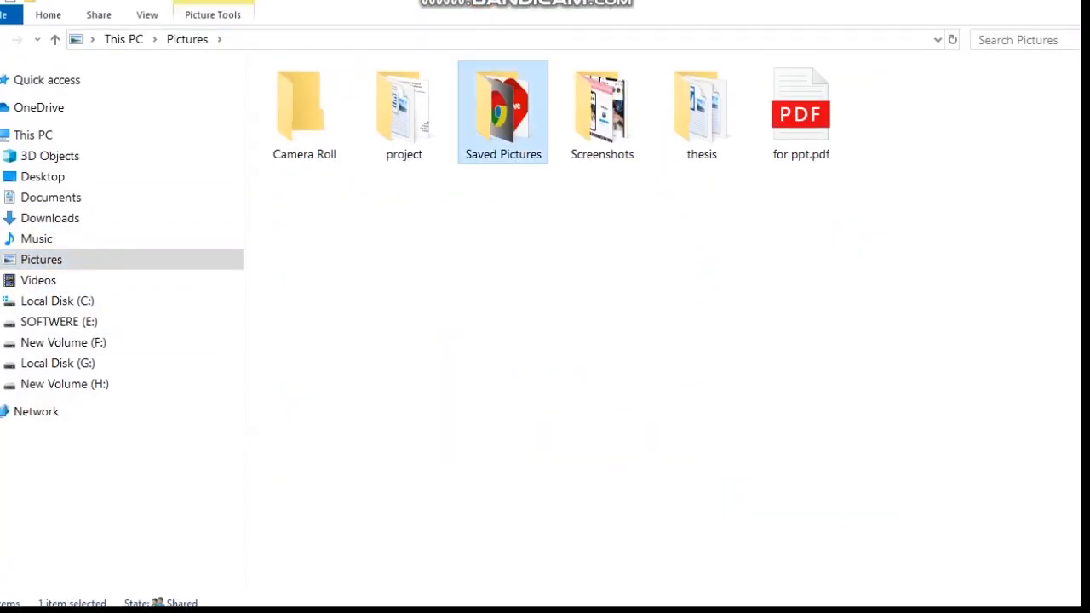
double_click(503, 112)
left_click(503, 112)
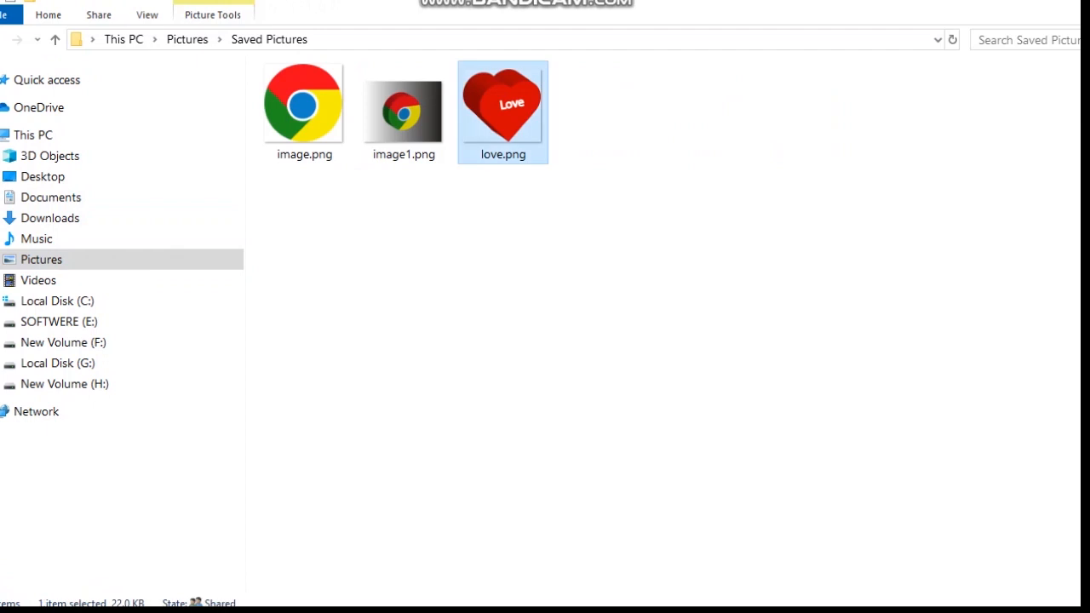
key("Return")
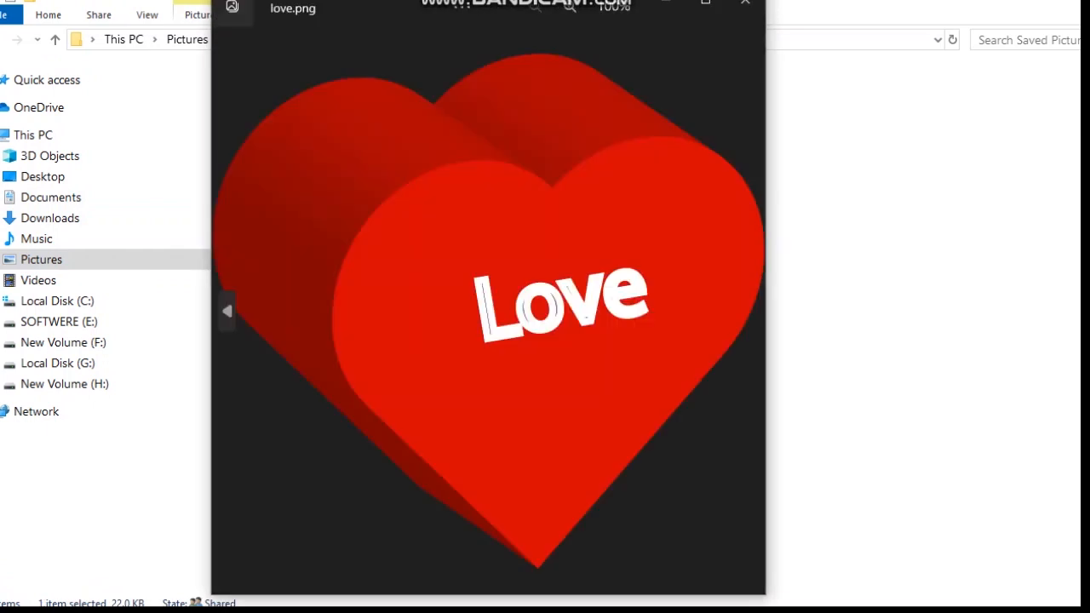